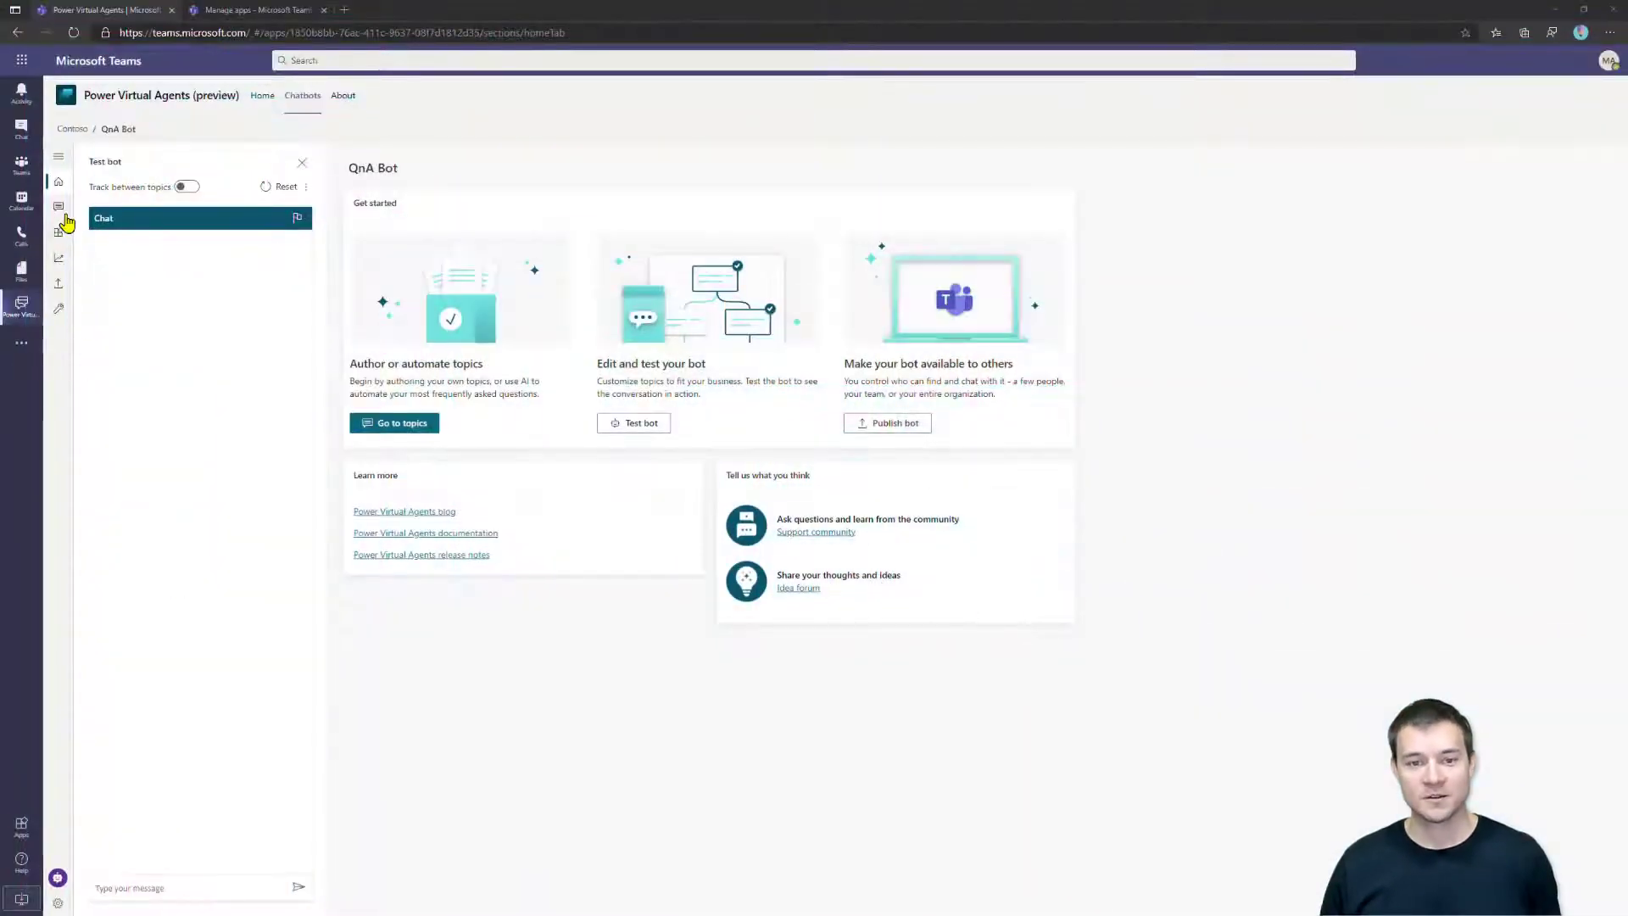
# Go to the bot's Topics list and start Suggest topics from online content
pyautogui.click(61, 208)
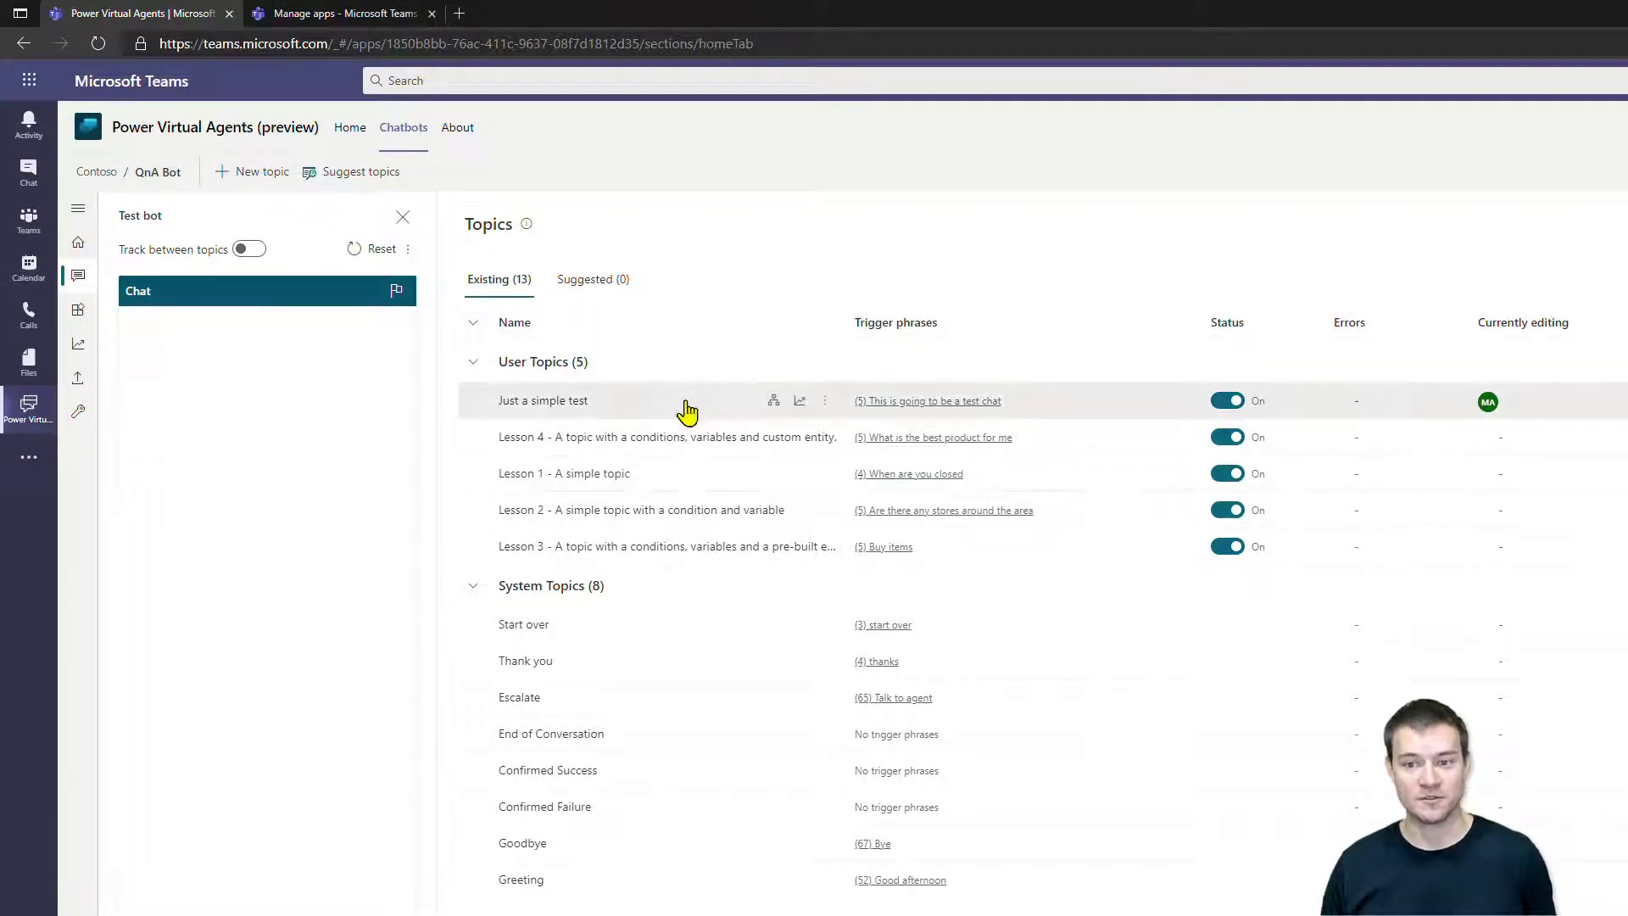
pyautogui.click(332, 190)
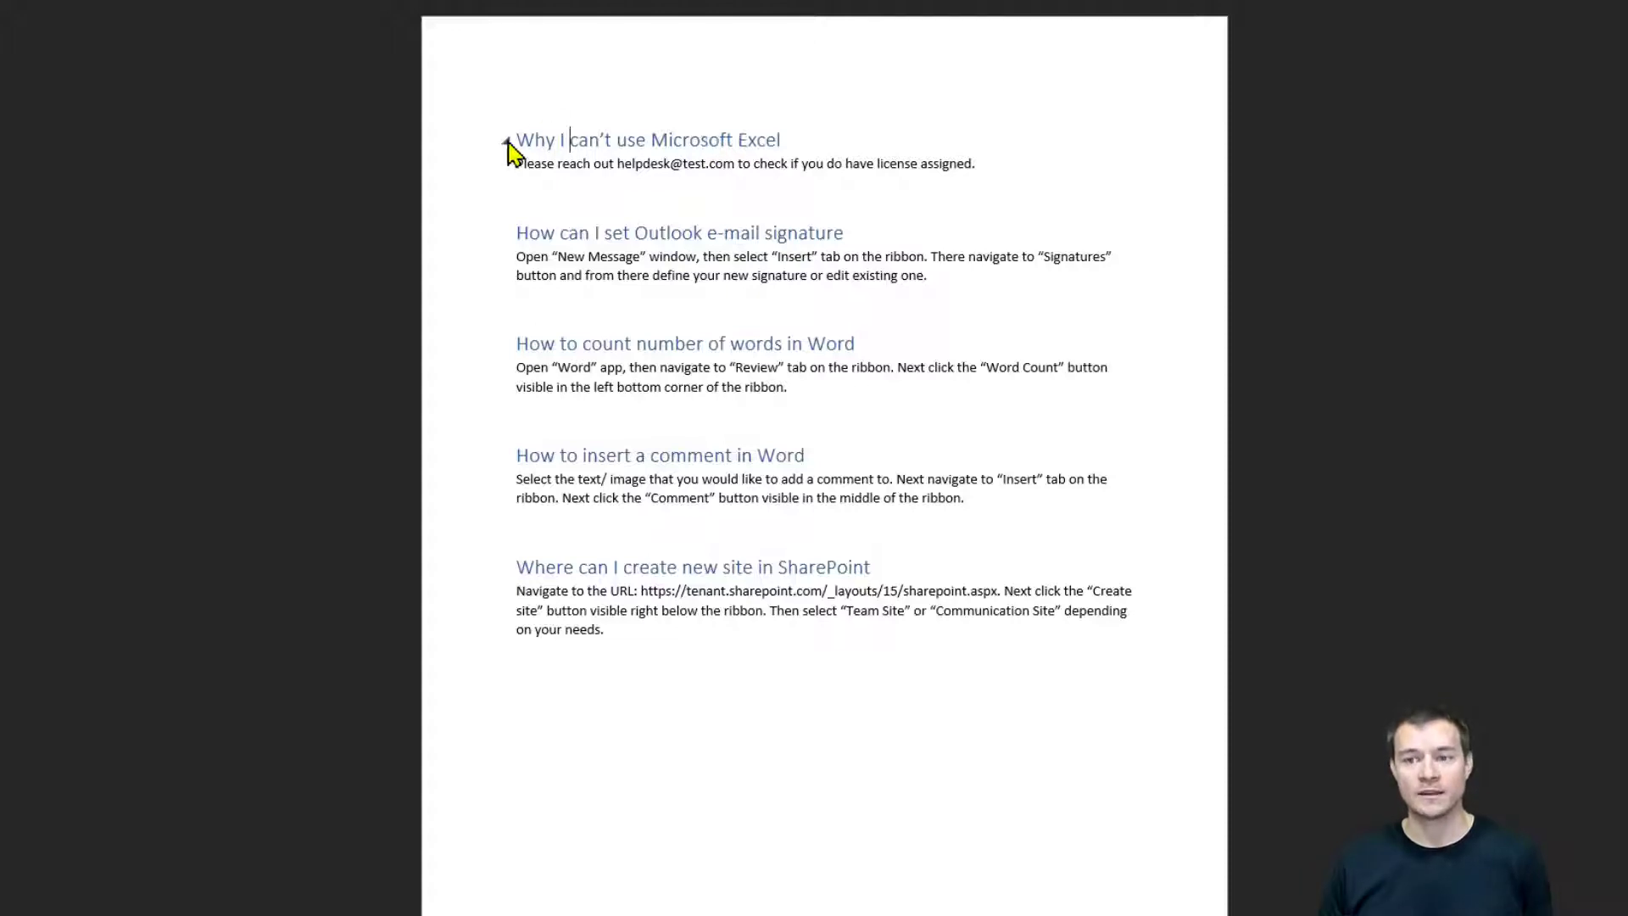
pyautogui.moveTo(520, 141); pyautogui.dragTo(1010, 166)
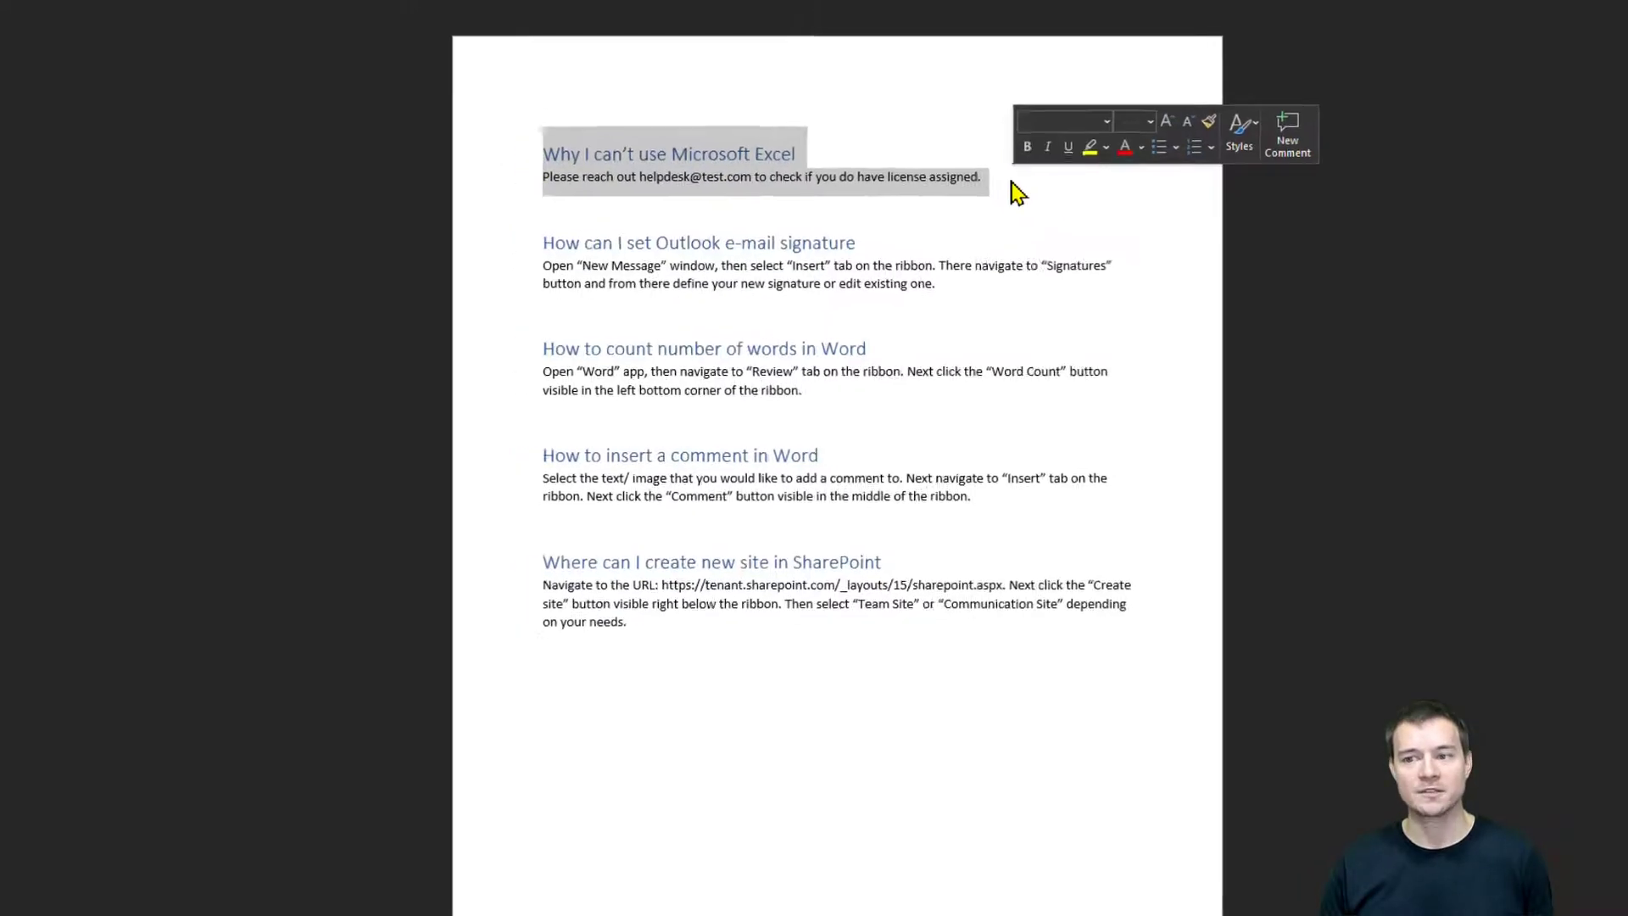
pyautogui.click(961, 171)
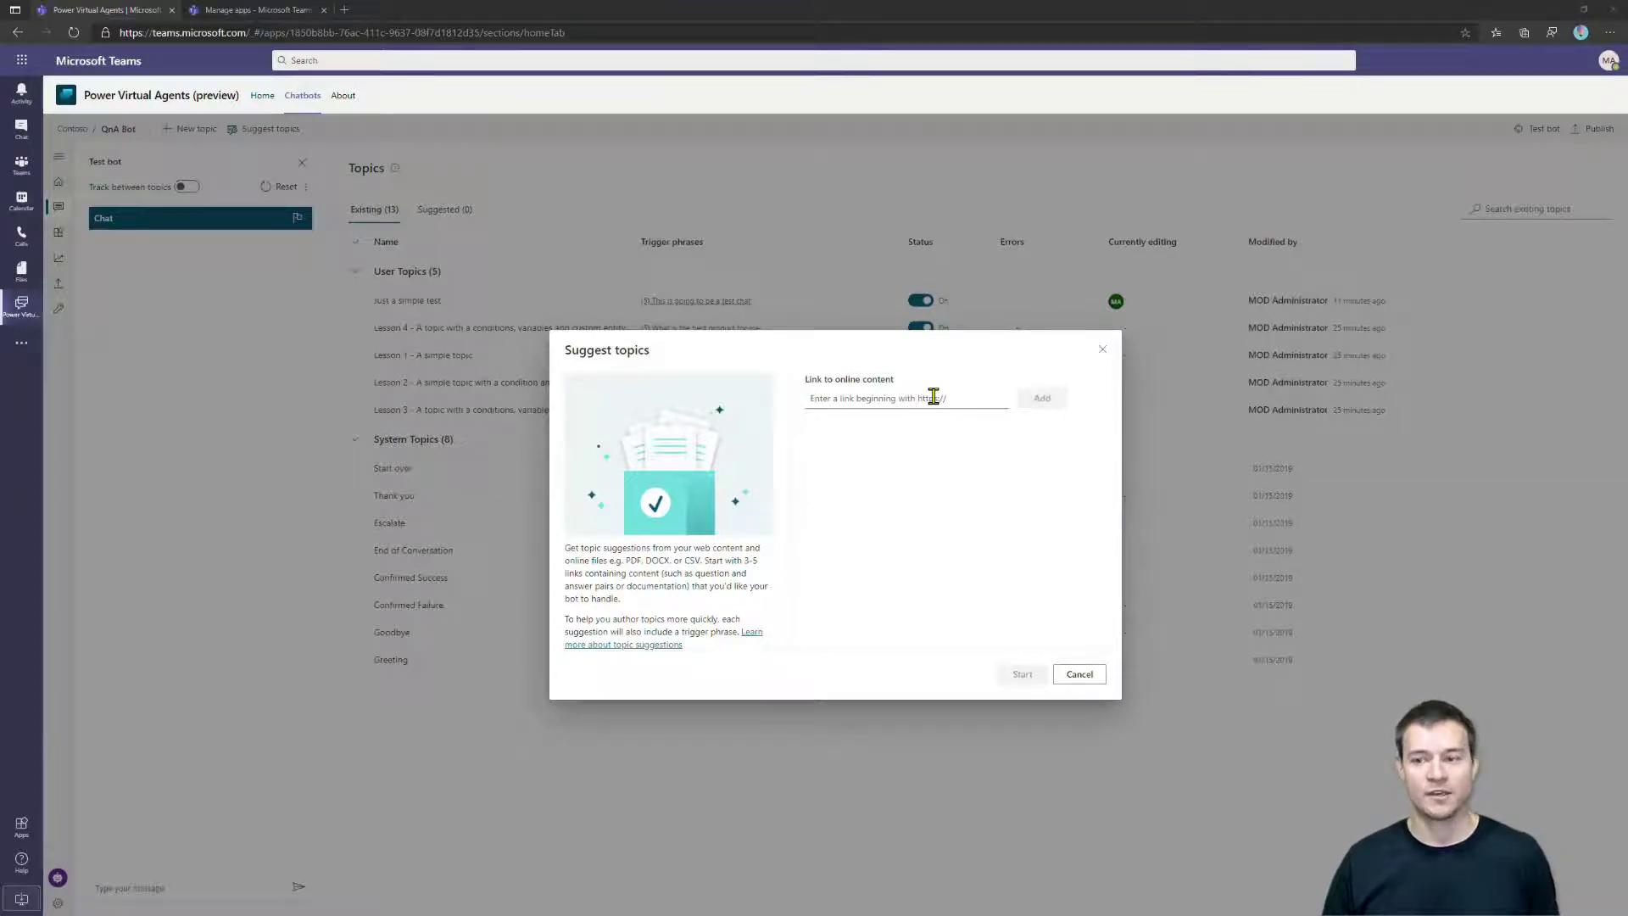
# Paste and add the SoftwareQuestions.docx link as a source, then switch to the WHO COVID-19 page
pyautogui.click(933, 397)
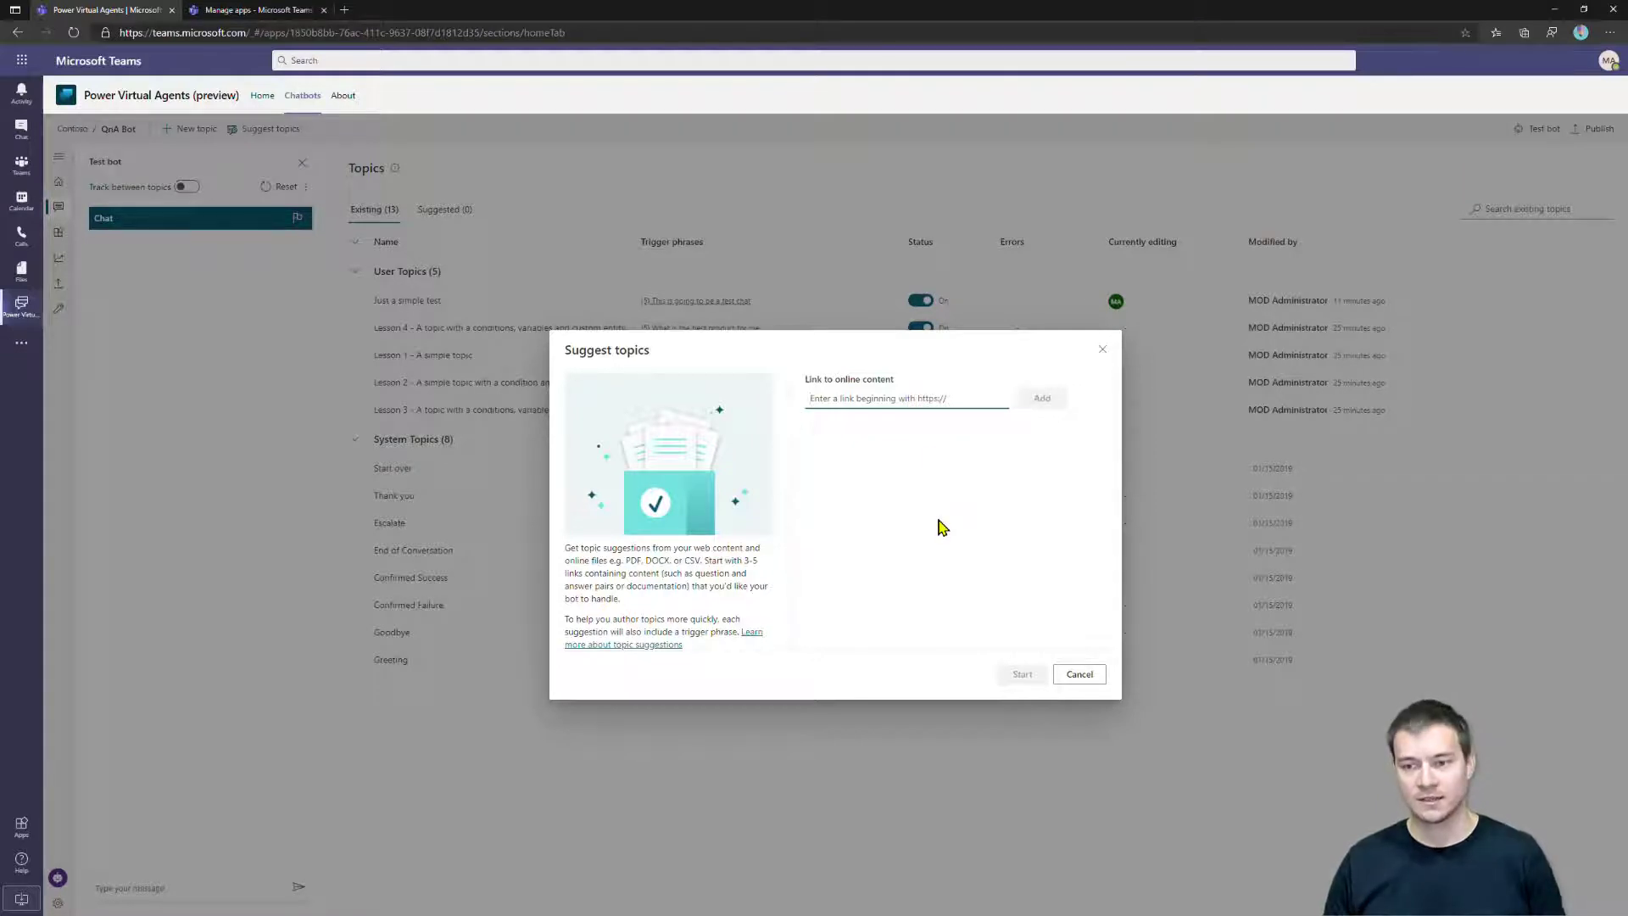
pyautogui.hotkey('ctrl', 'v')
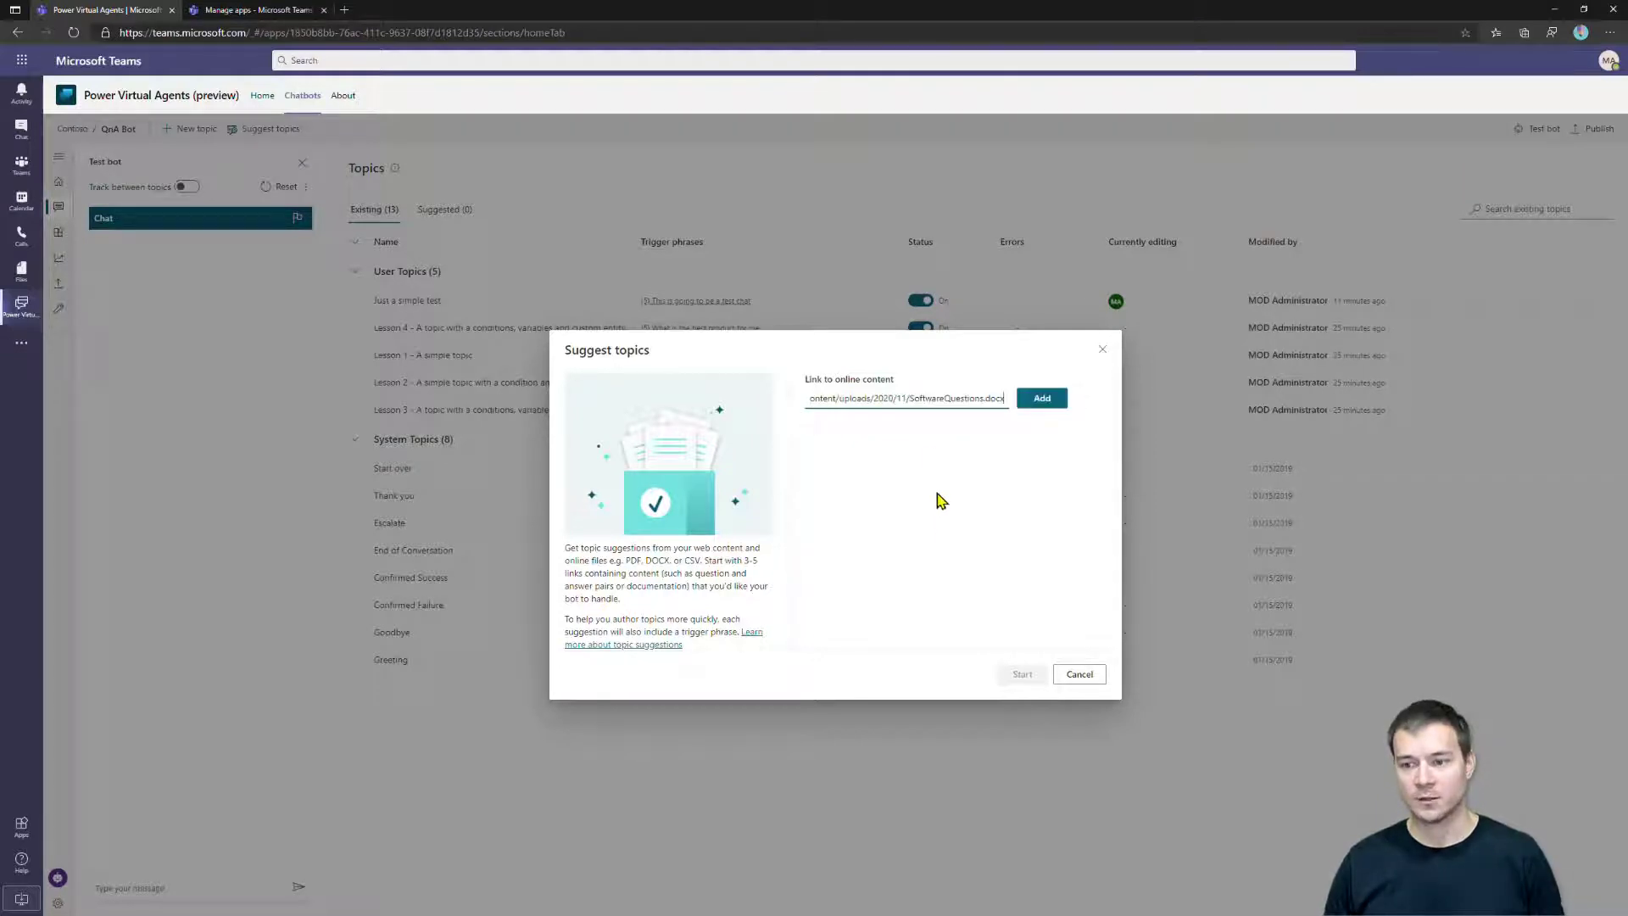
pyautogui.click(1047, 403)
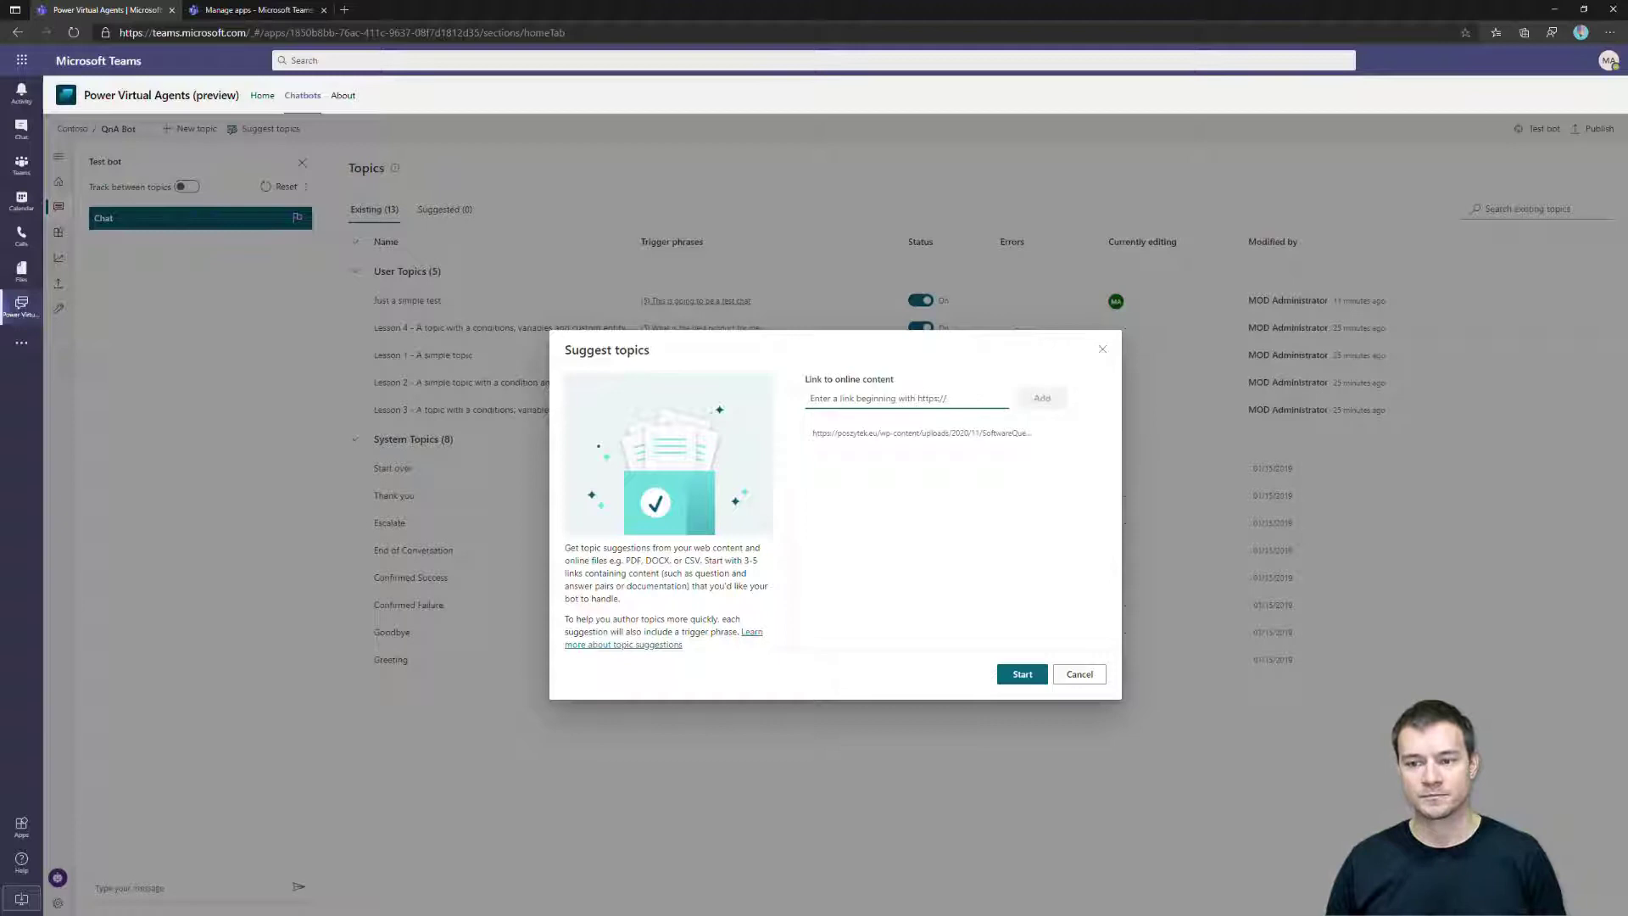
pyautogui.hotkey('alt', 'Tab')
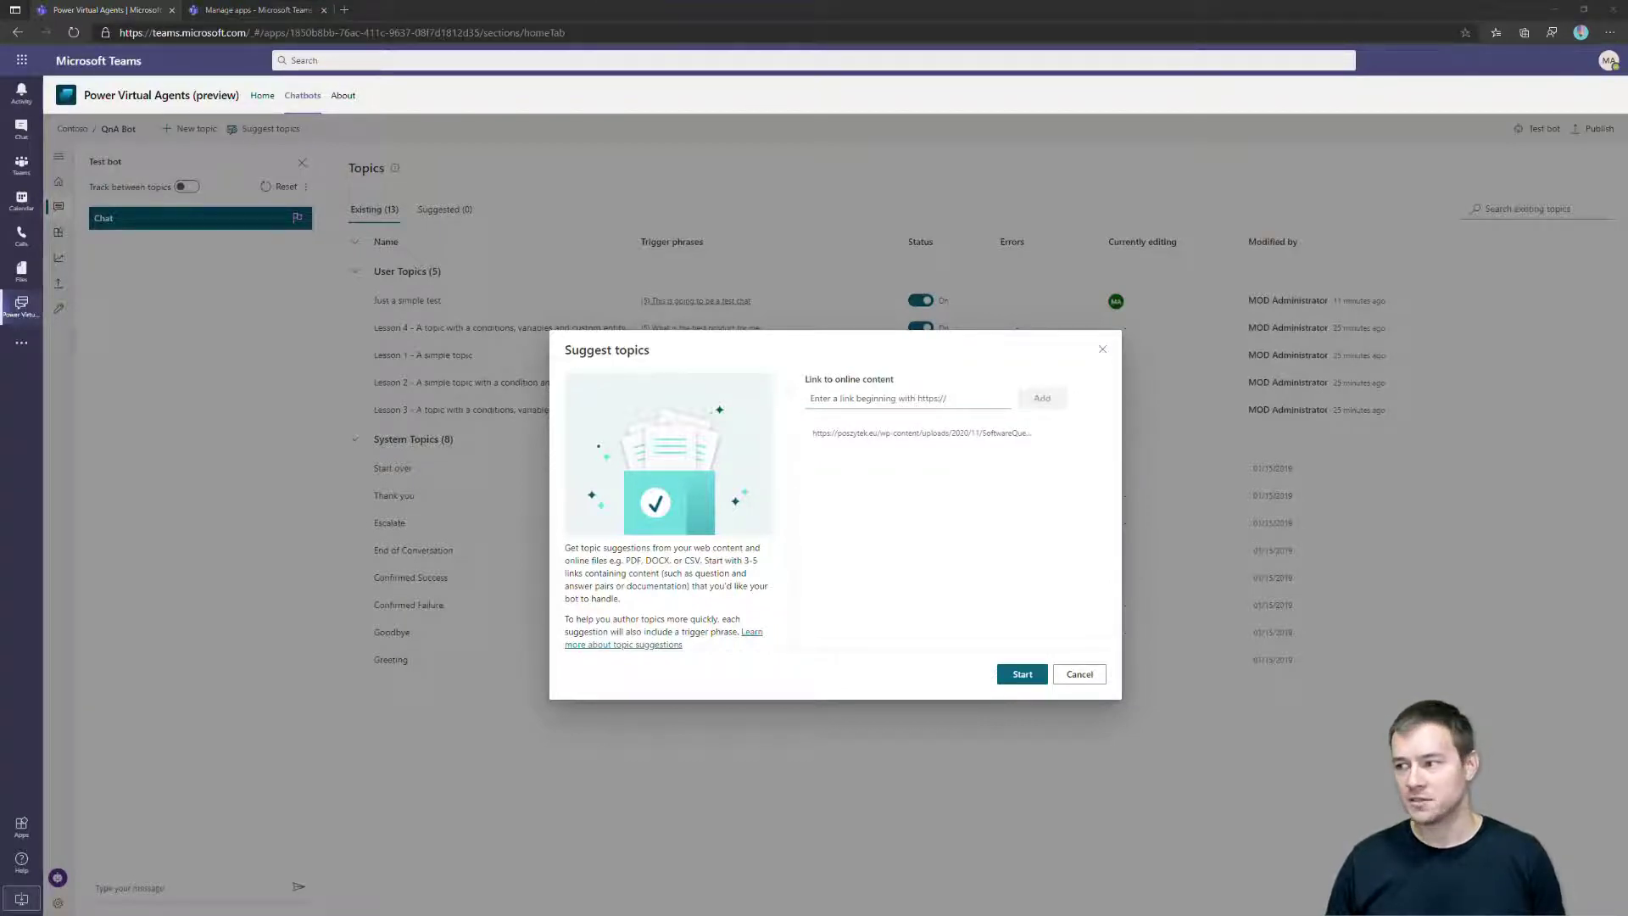
pyautogui.hotkey('alt', 'Tab')
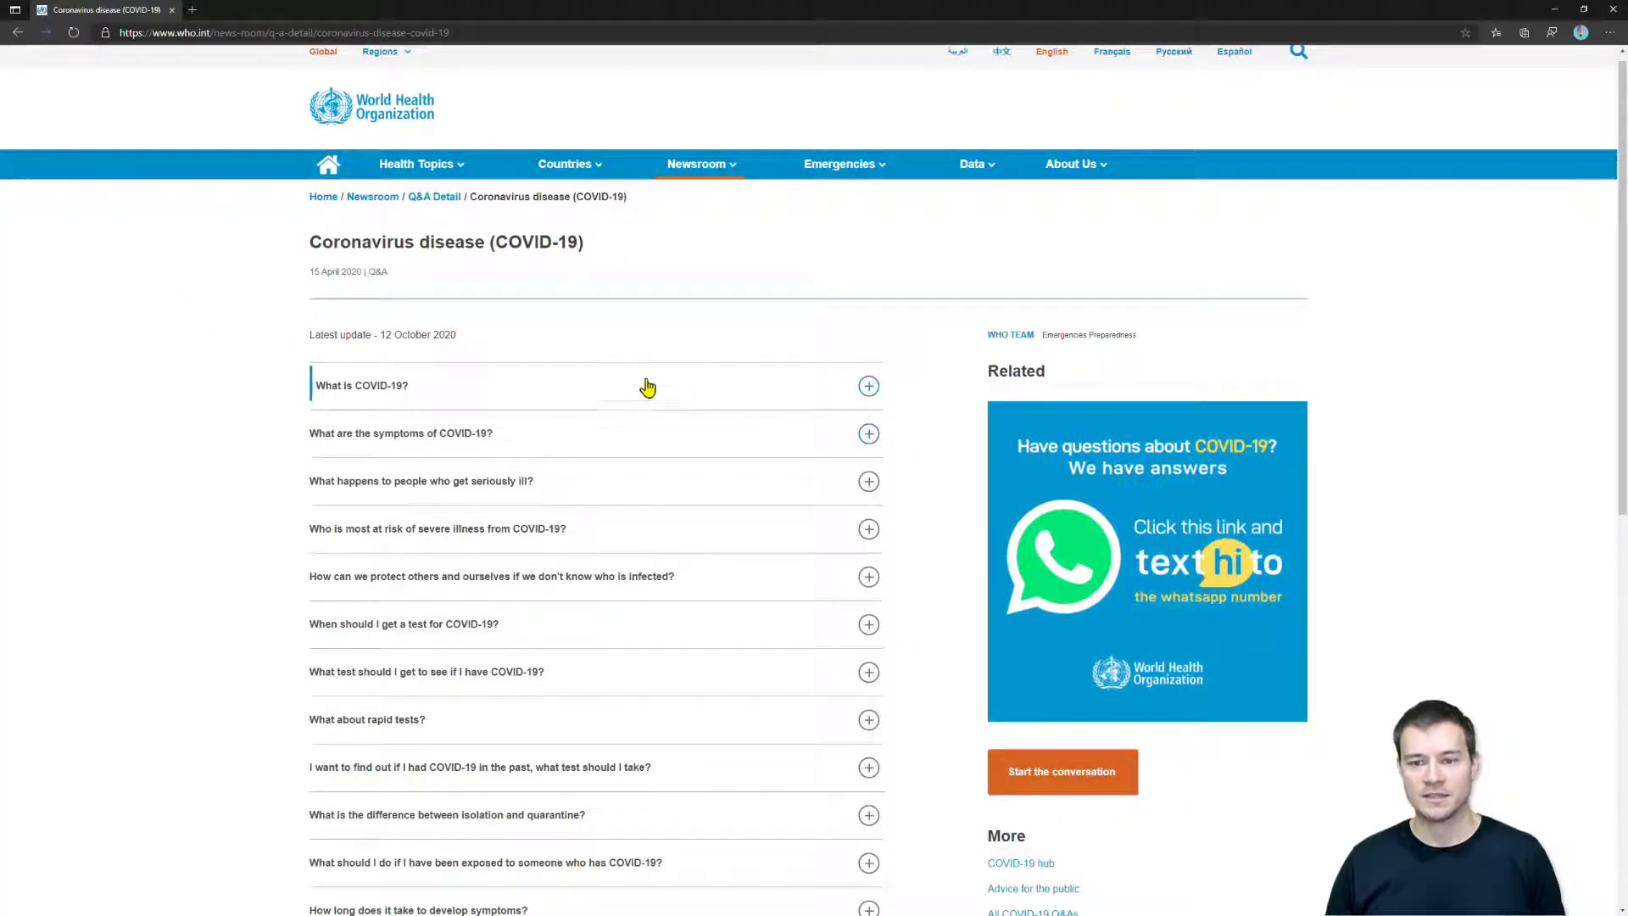
# Expand 'What is COVID-19?' on the WHO Q&A page and select the page URL
pyautogui.scroll(-1, 559, 526)
pyautogui.scroll(-5, 560, 525)
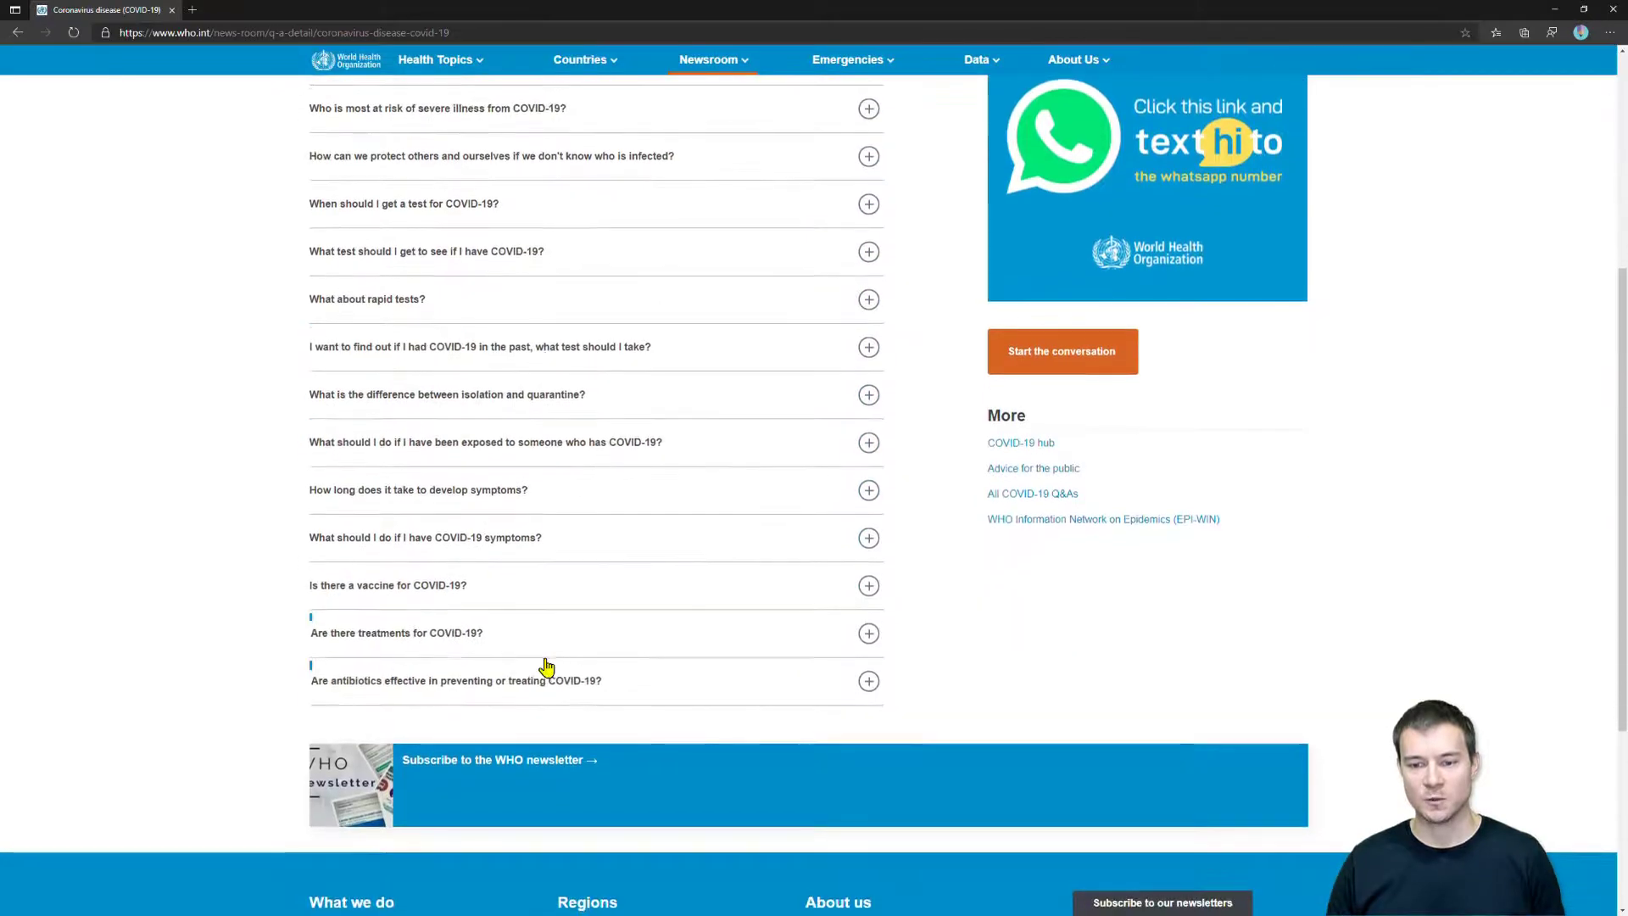
pyautogui.scroll(6, 546, 670)
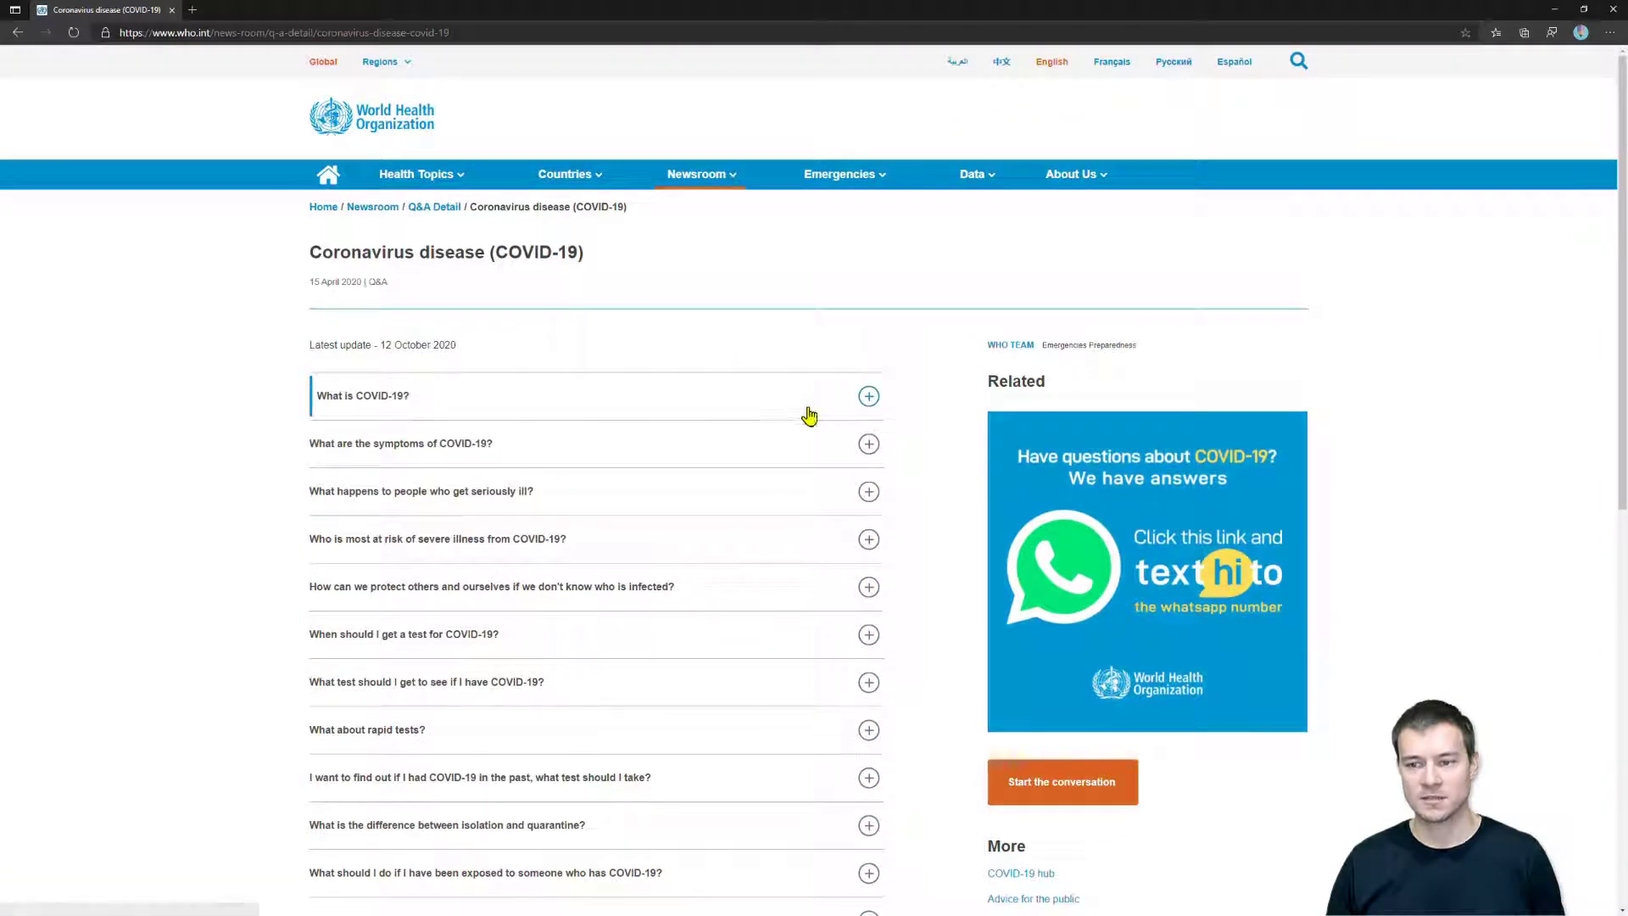
pyautogui.click(869, 404)
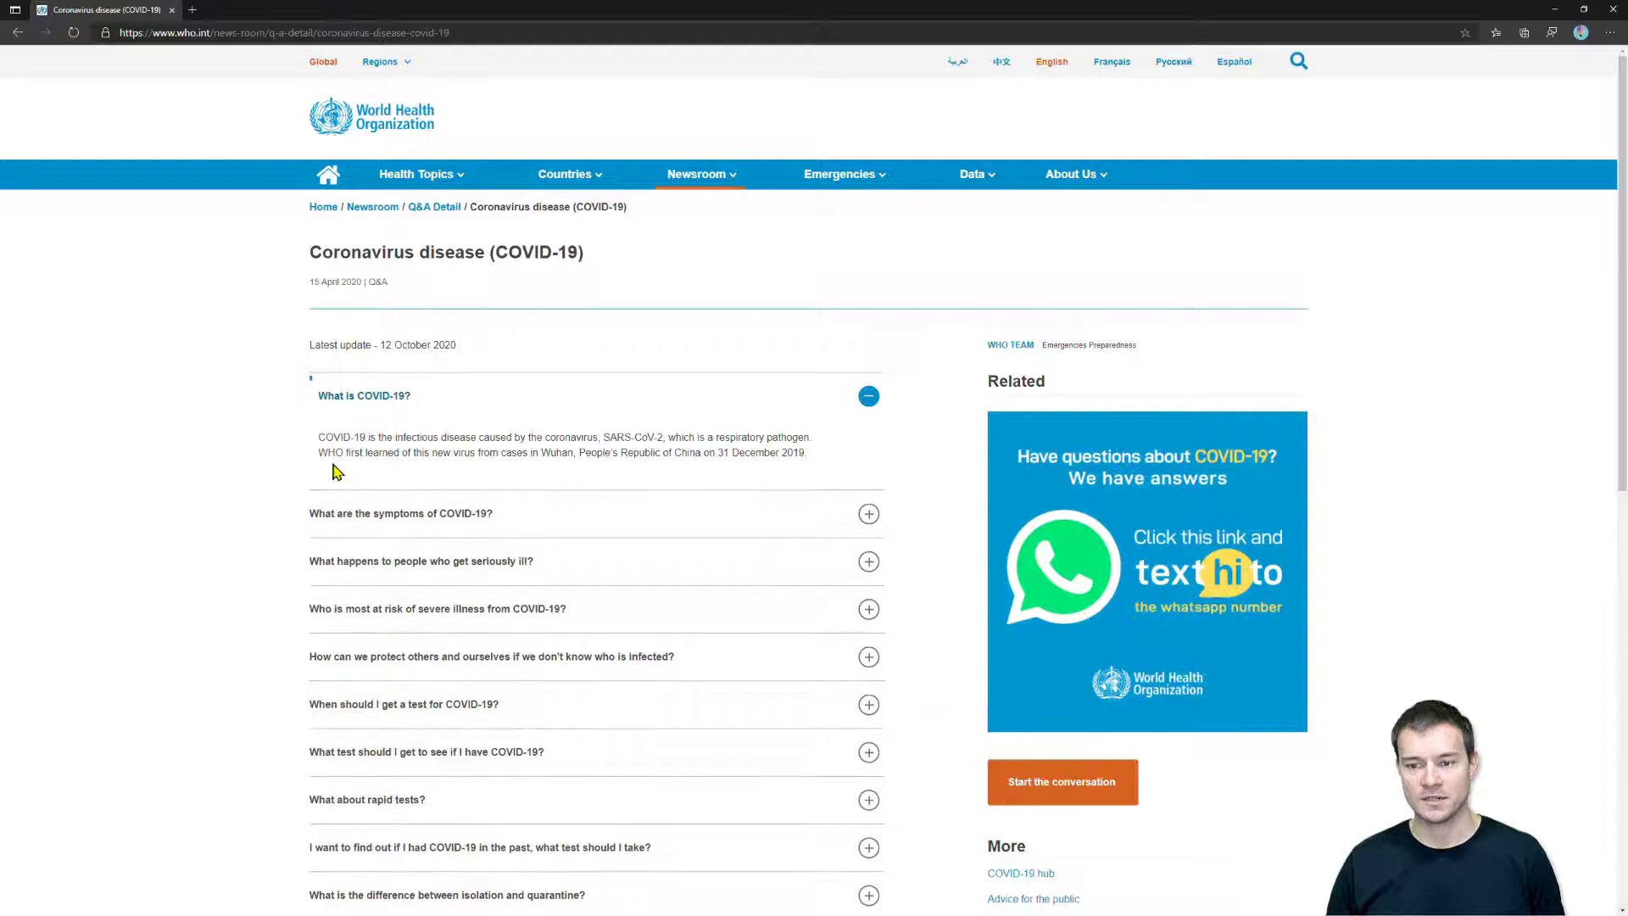
pyautogui.click(518, 29)
pyautogui.hotkey('ctrl', 'c')
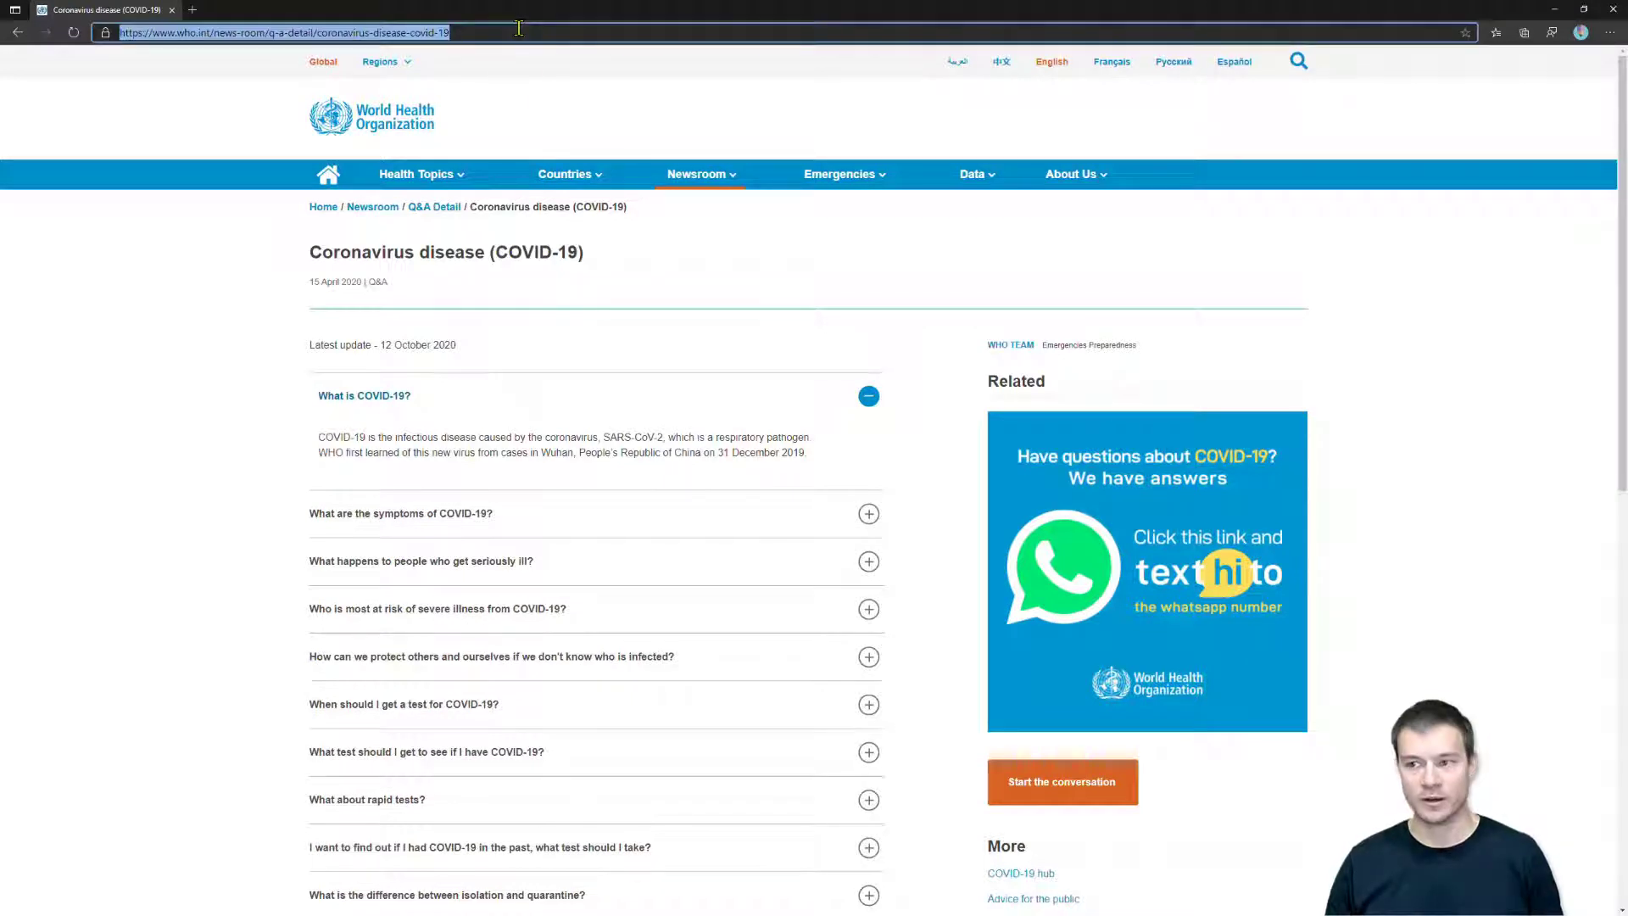
# Back in Teams, add the WHO Q&A page link below the document link and start generating suggestions
pyautogui.click(1555, 10)
pyautogui.click(954, 396)
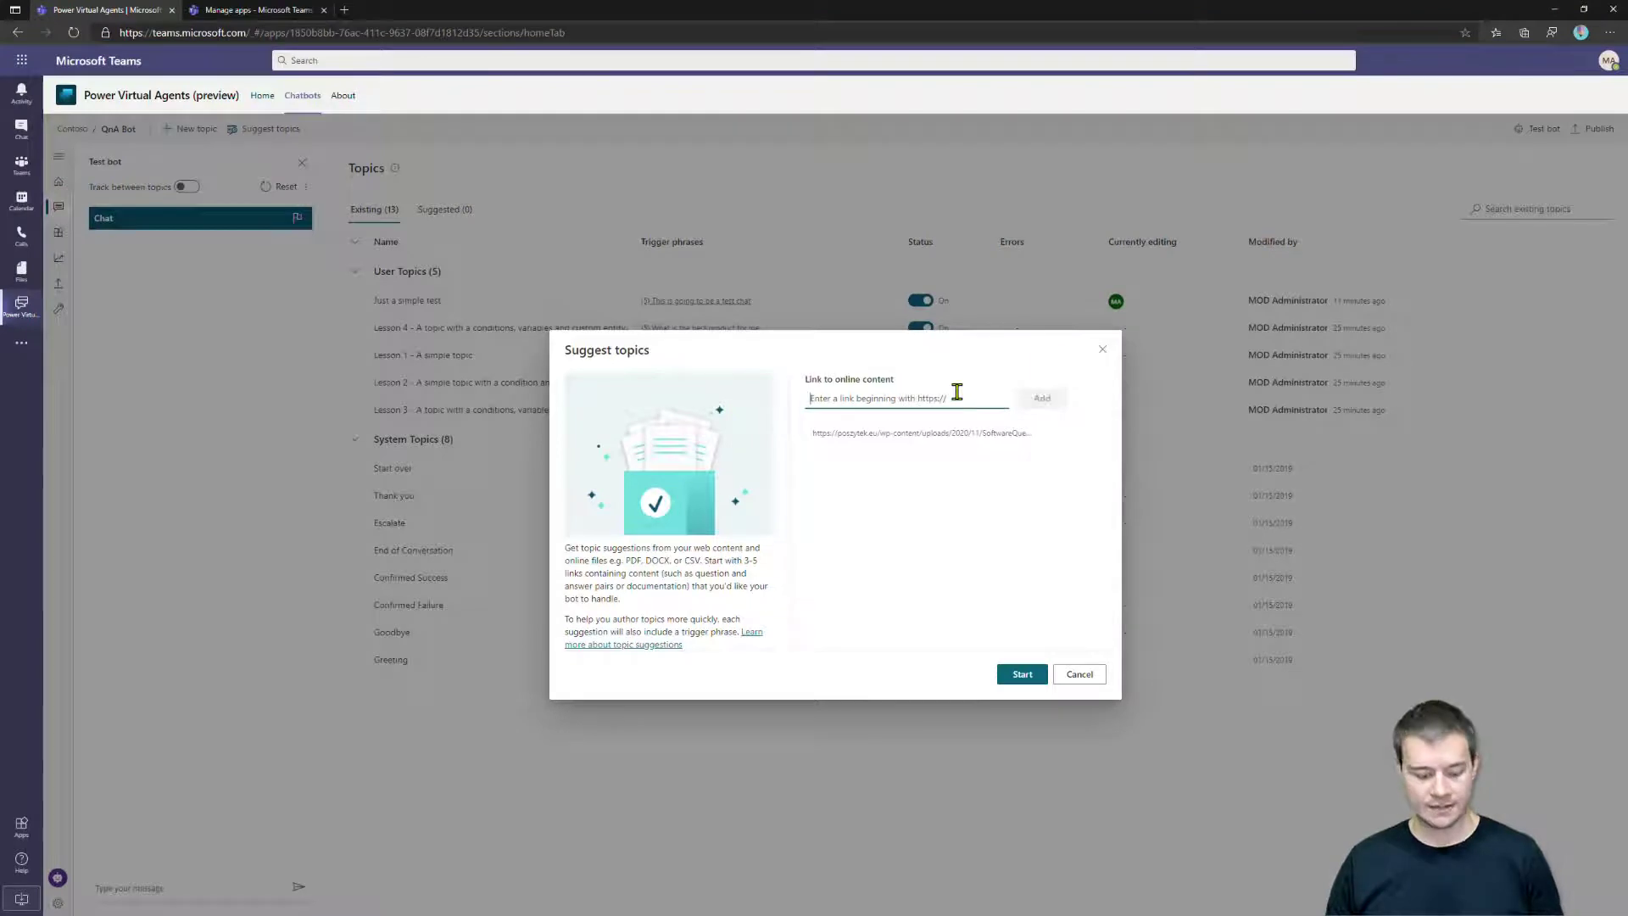
pyautogui.hotkey('ctrl', 'v')
pyautogui.click(1044, 400)
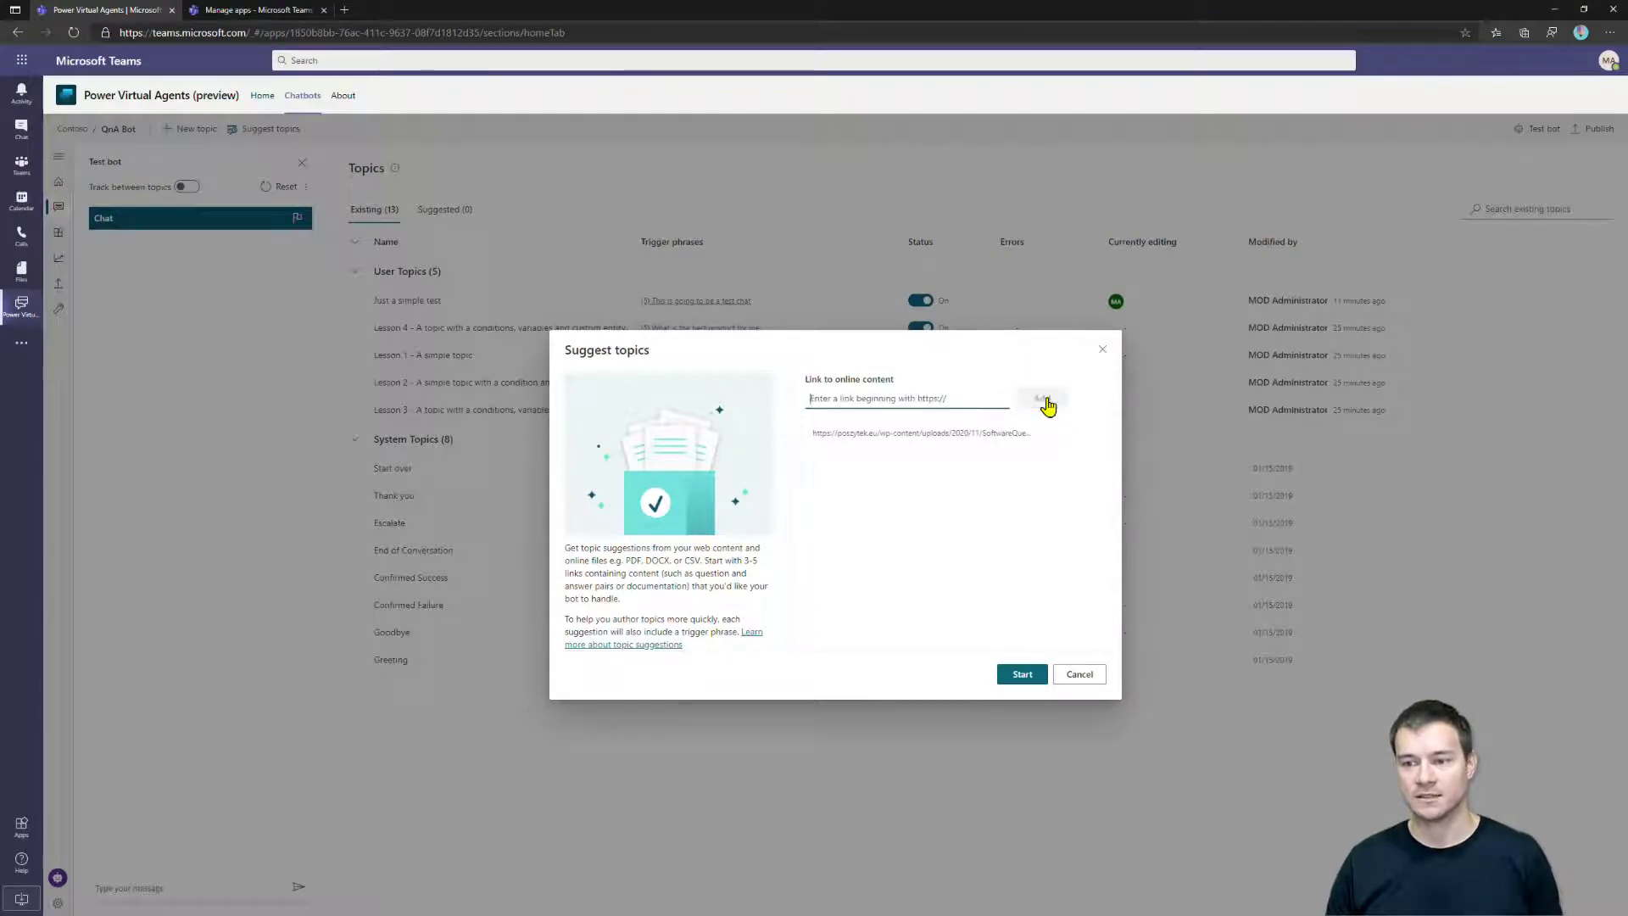
pyautogui.click(1016, 674)
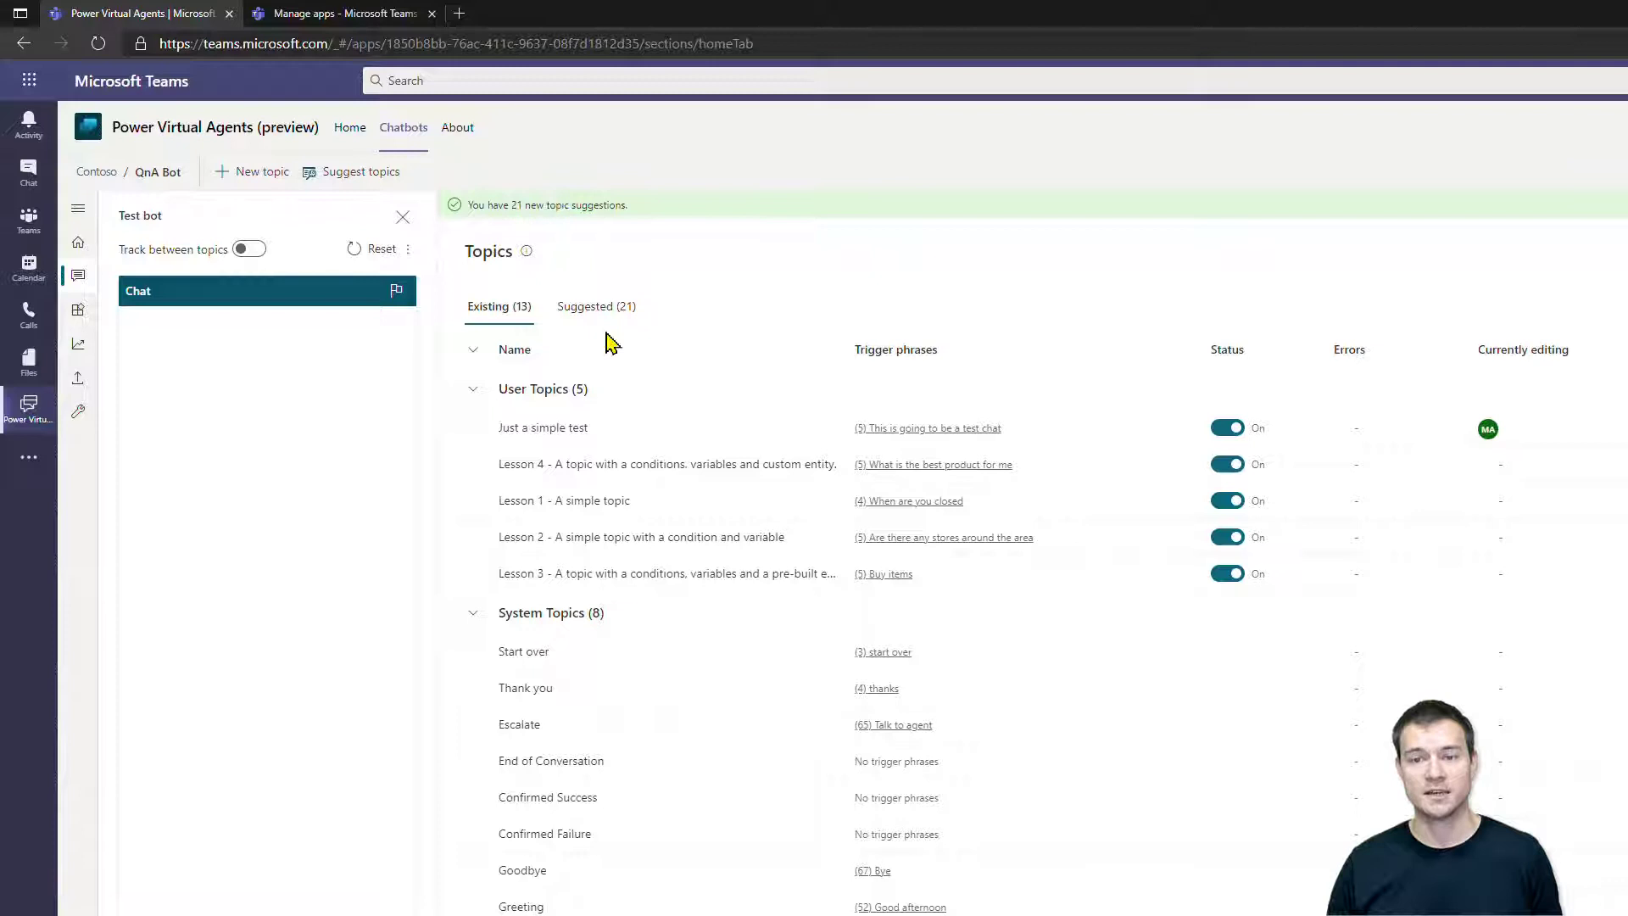
# Open the Suggested (21) list and preview the 'Why I can't use Microsoft Excel' suggestion
pyautogui.click(593, 310)
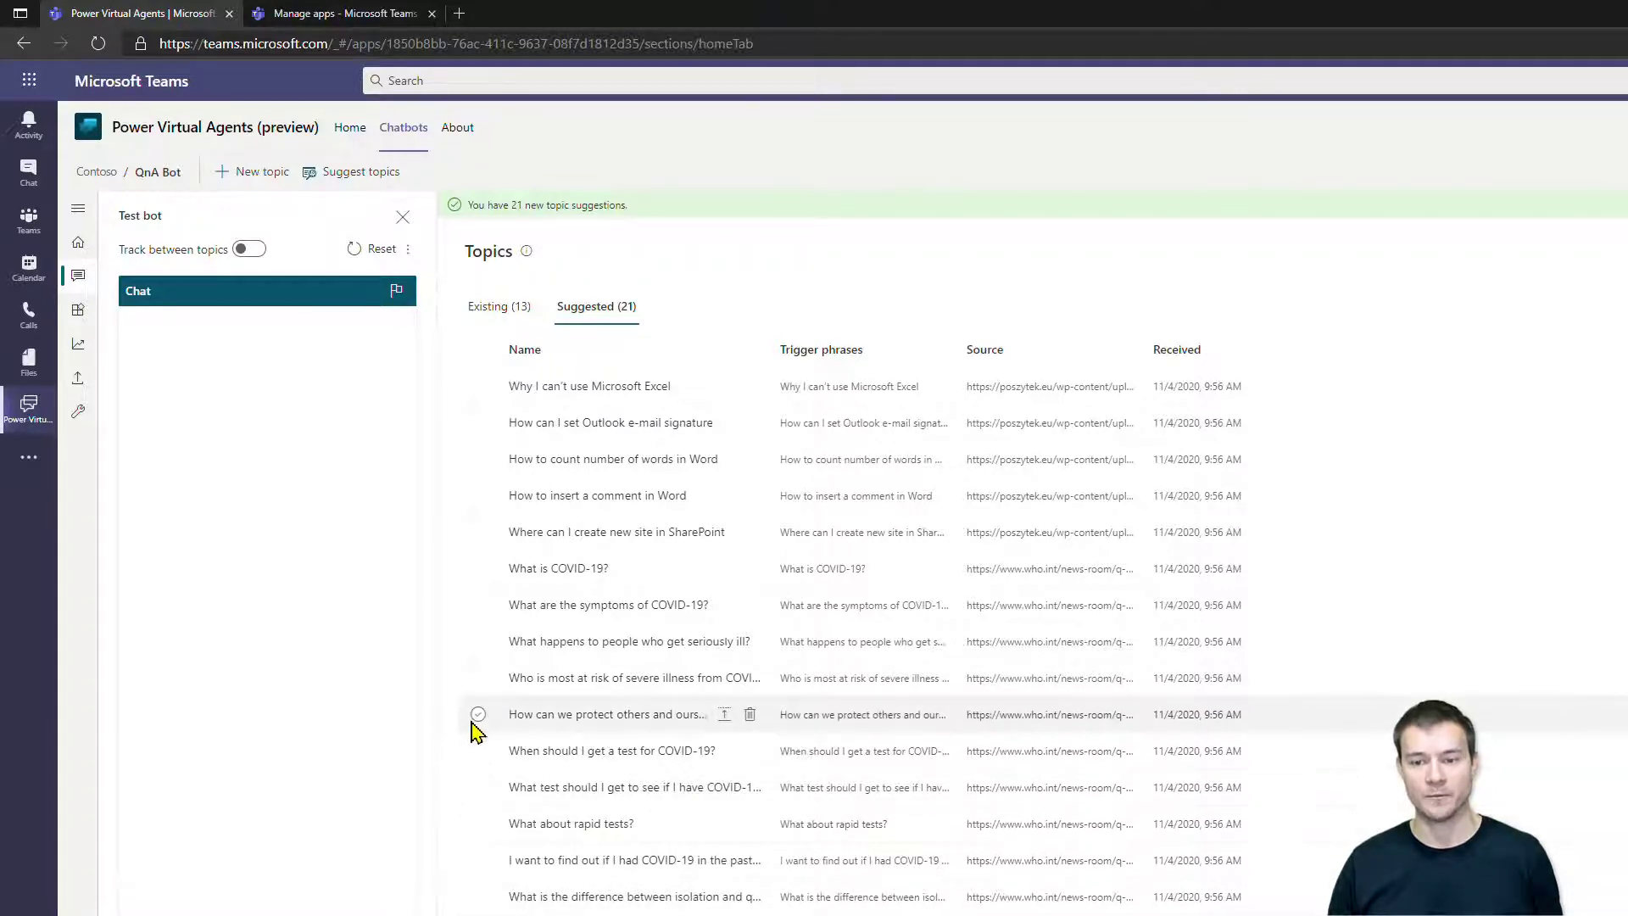
pyautogui.click(594, 388)
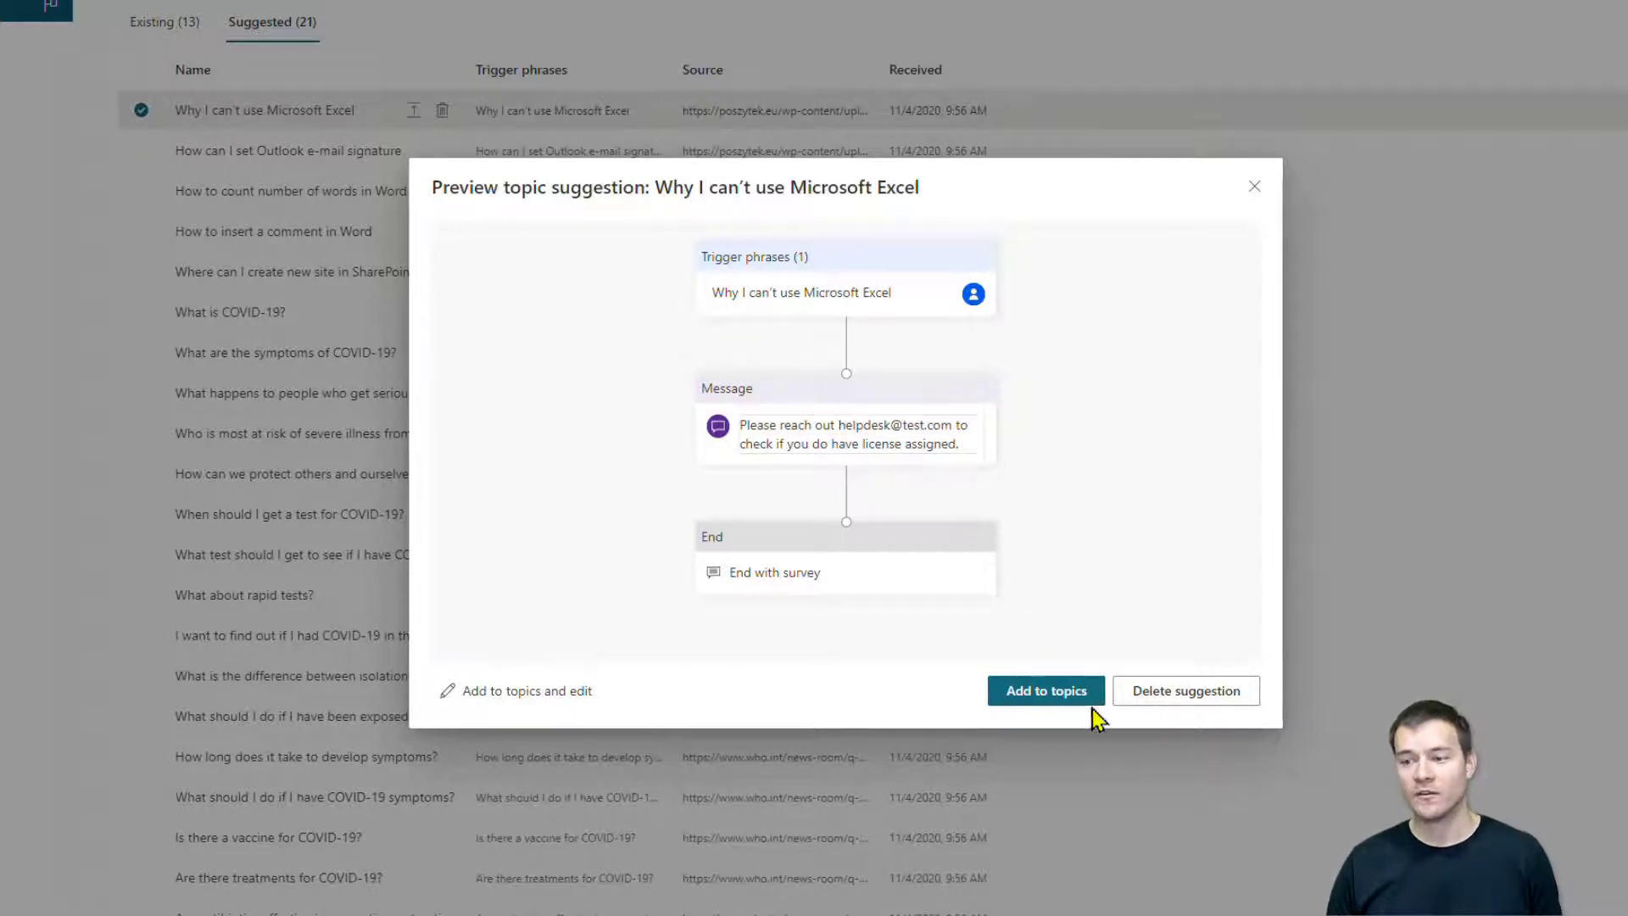
pyautogui.click(1254, 189)
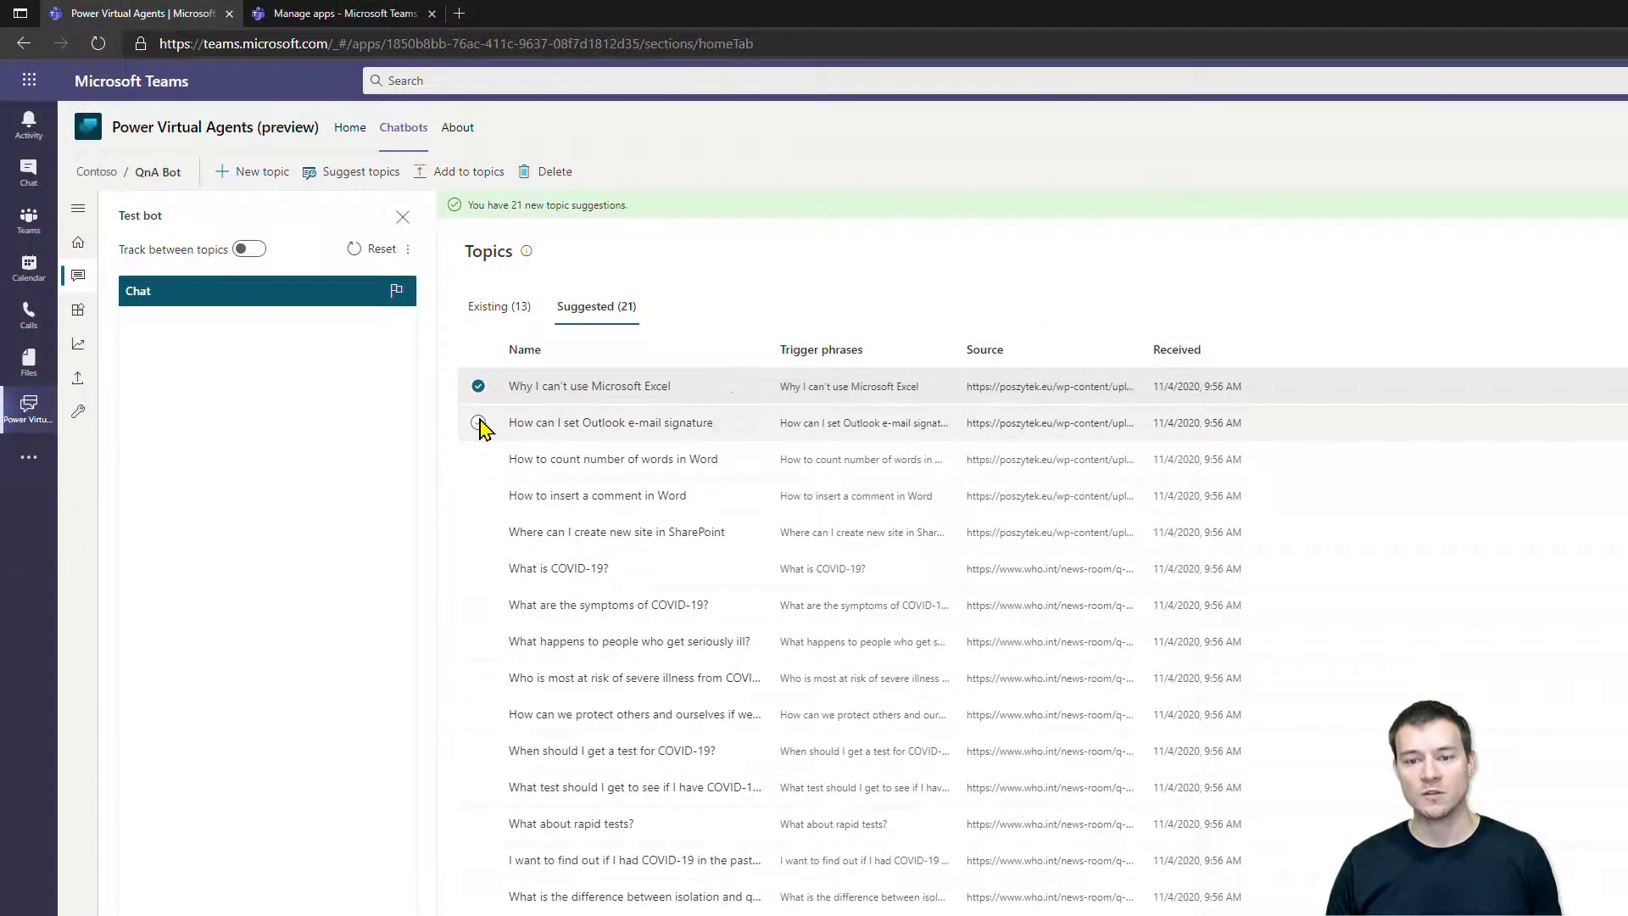
# Add the Excel, Outlook signature, word-count, comment and SharePoint site suggestions to topics and view Existing
pyautogui.click(478, 422)
pyautogui.click(478, 459)
pyautogui.click(478, 496)
pyautogui.click(480, 533)
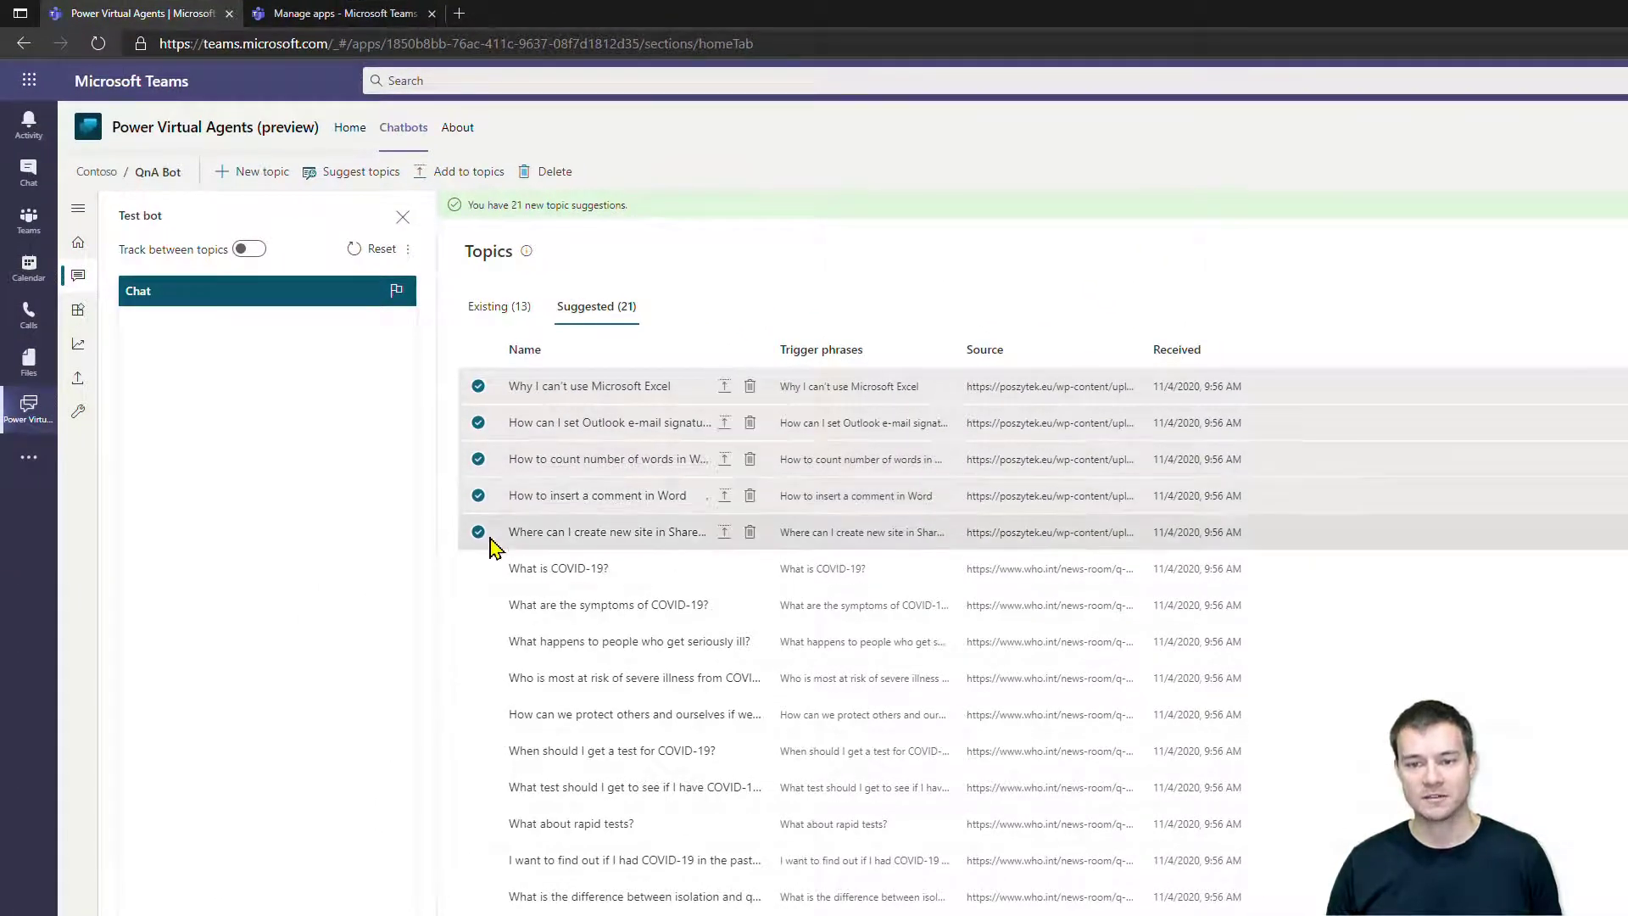
pyautogui.click(481, 174)
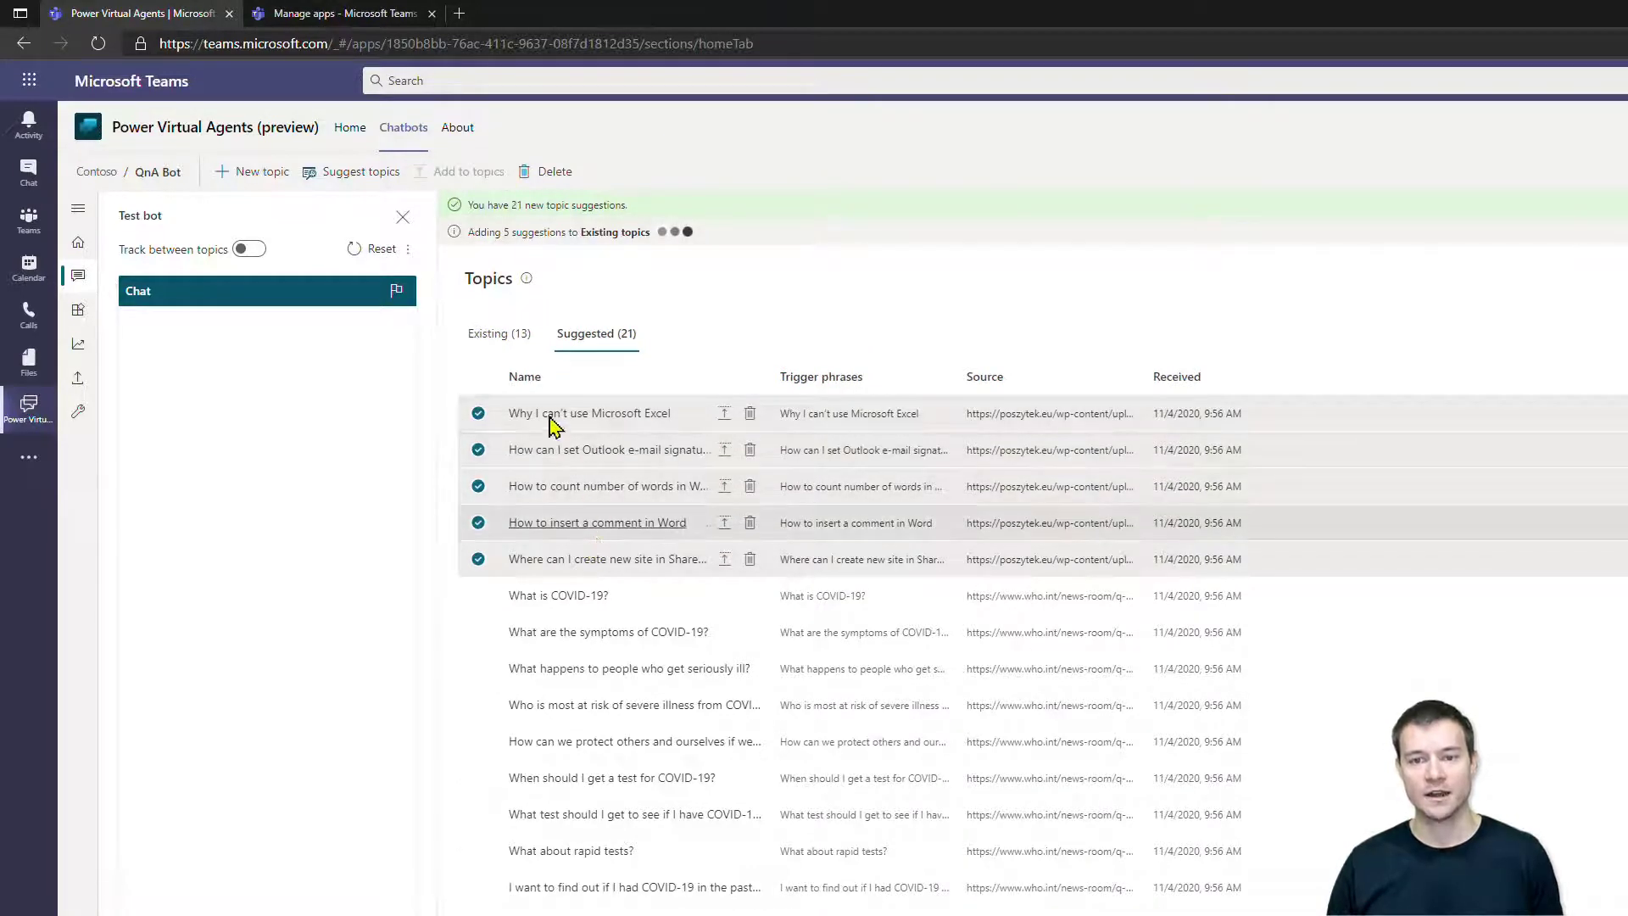
pyautogui.click(513, 338)
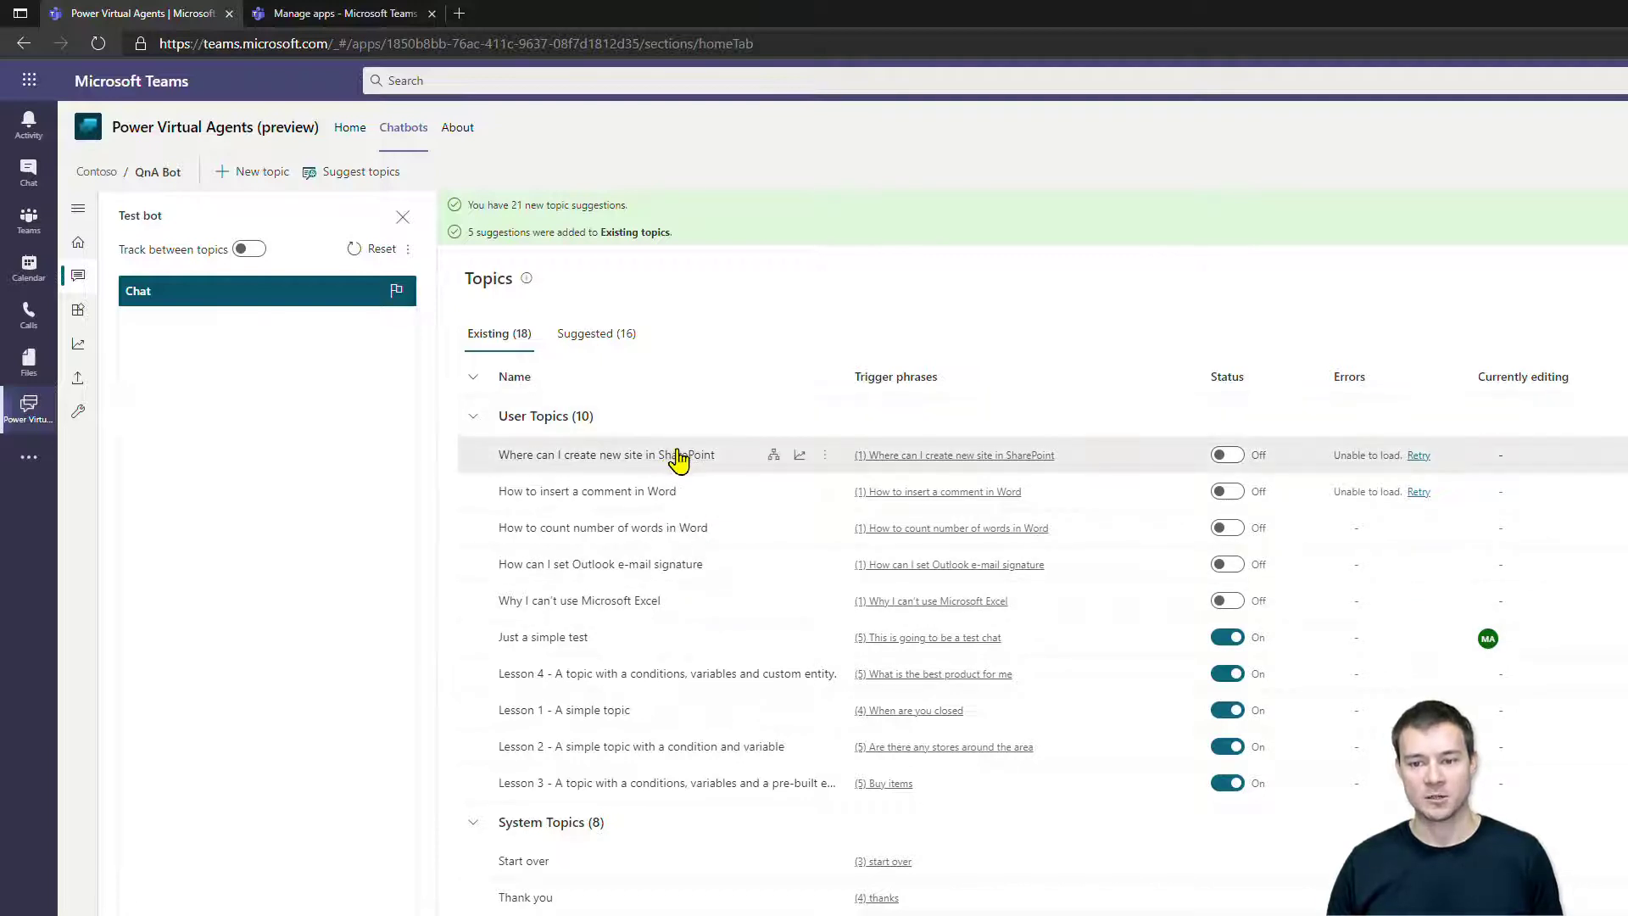
pyautogui.click(774, 457)
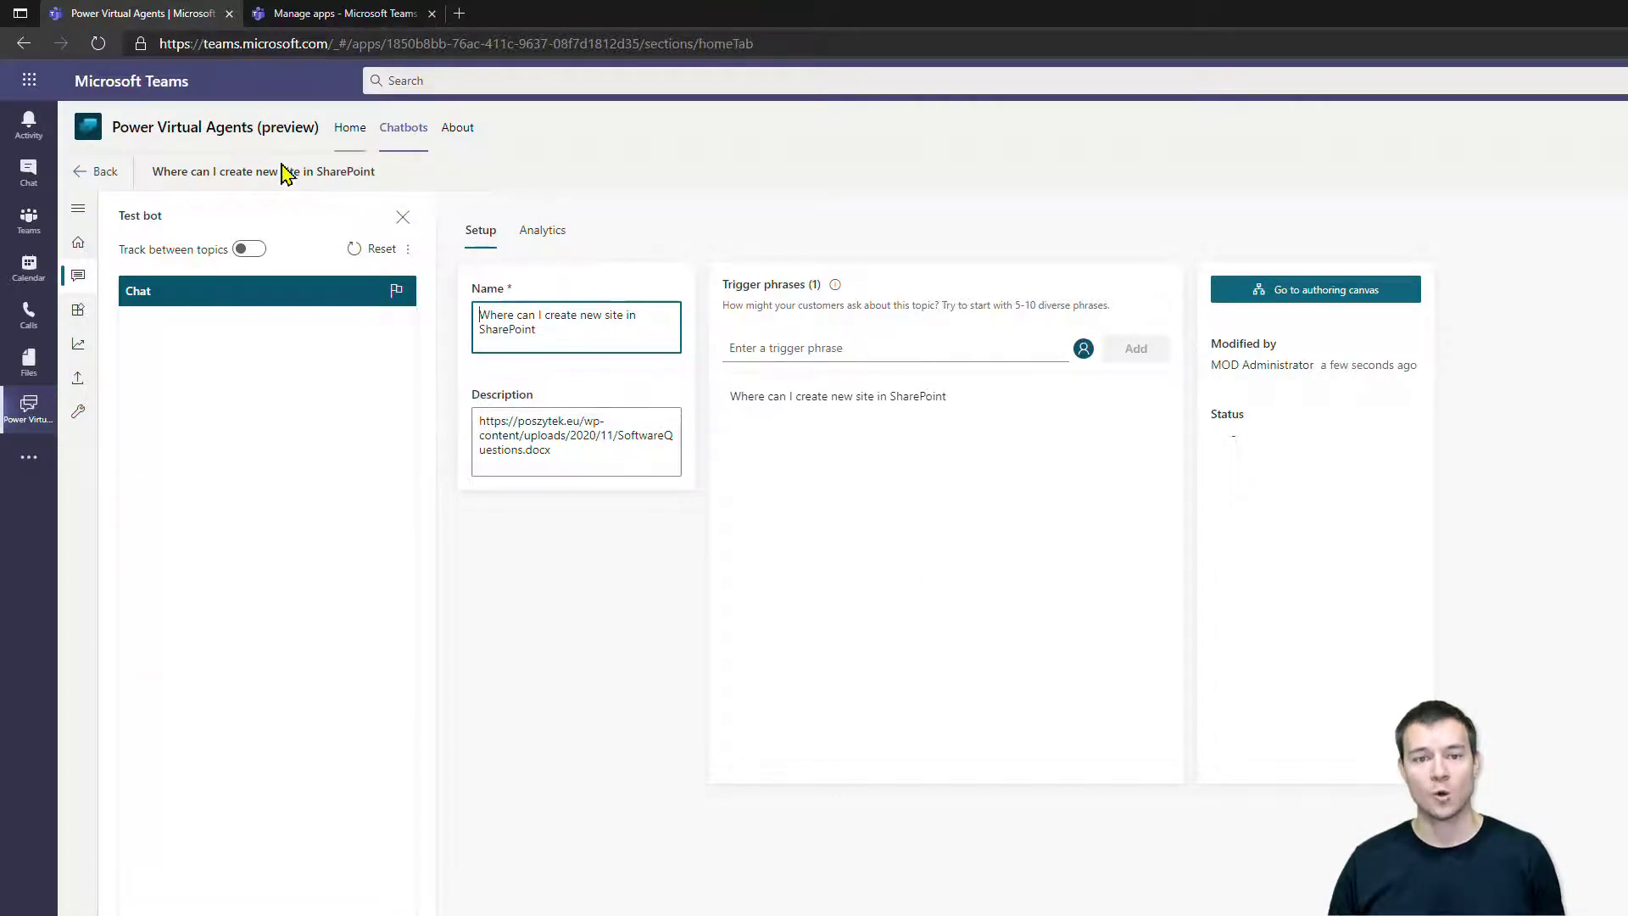
pyautogui.click(79, 276)
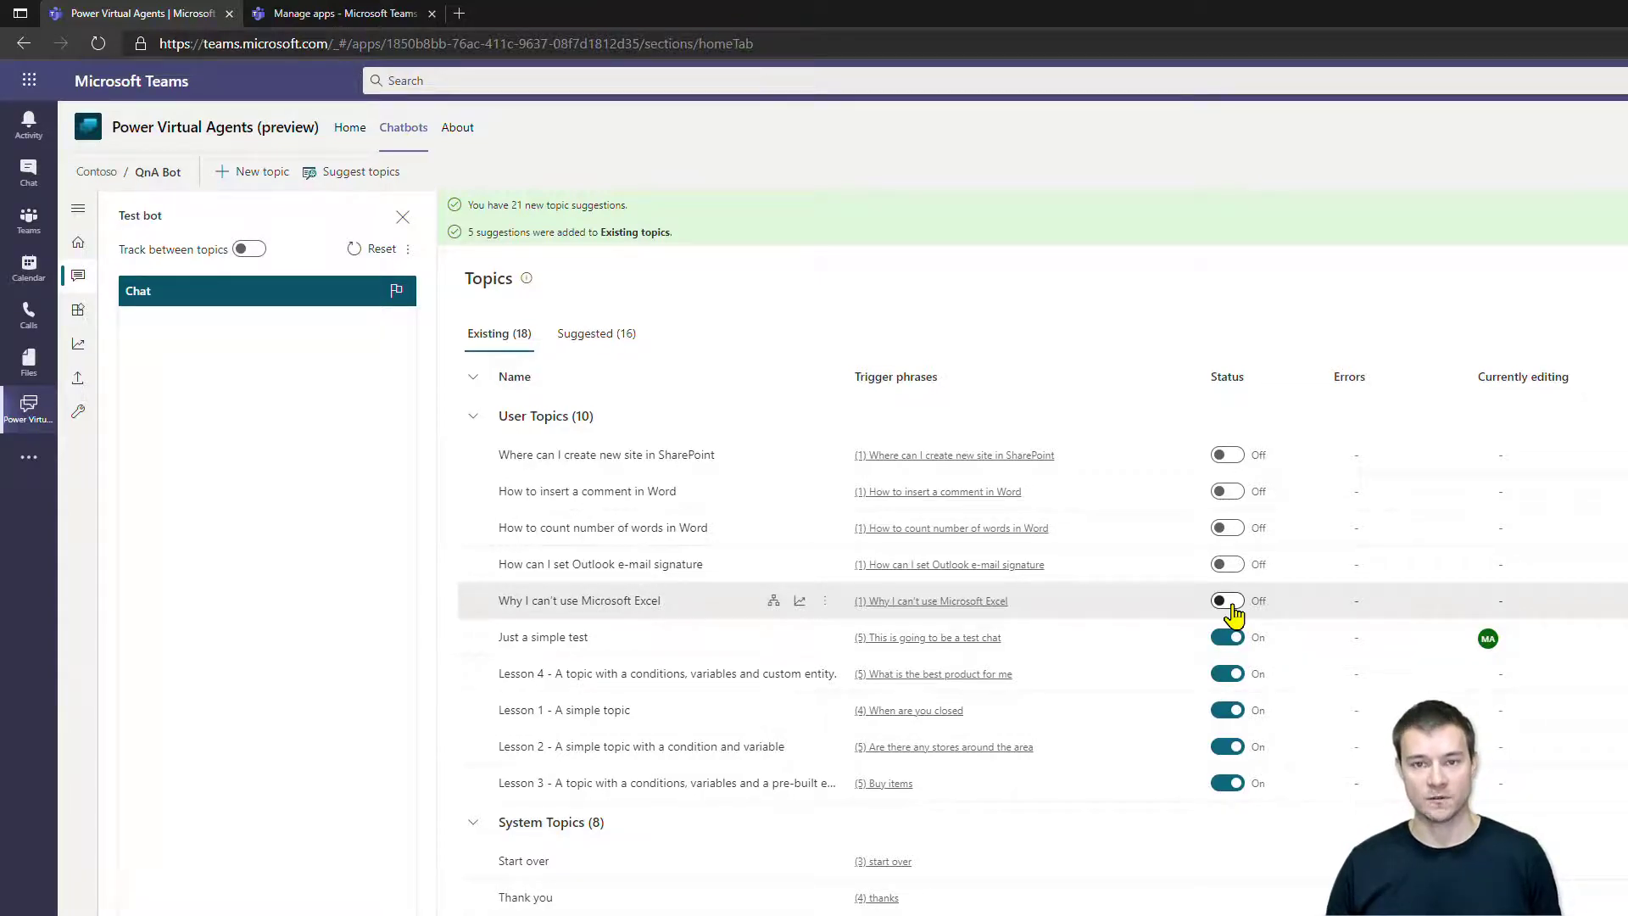
# Turn on the SharePoint new site topic and ask the test bot 'Where can I create site in SharePoint?'
pyautogui.click(1227, 456)
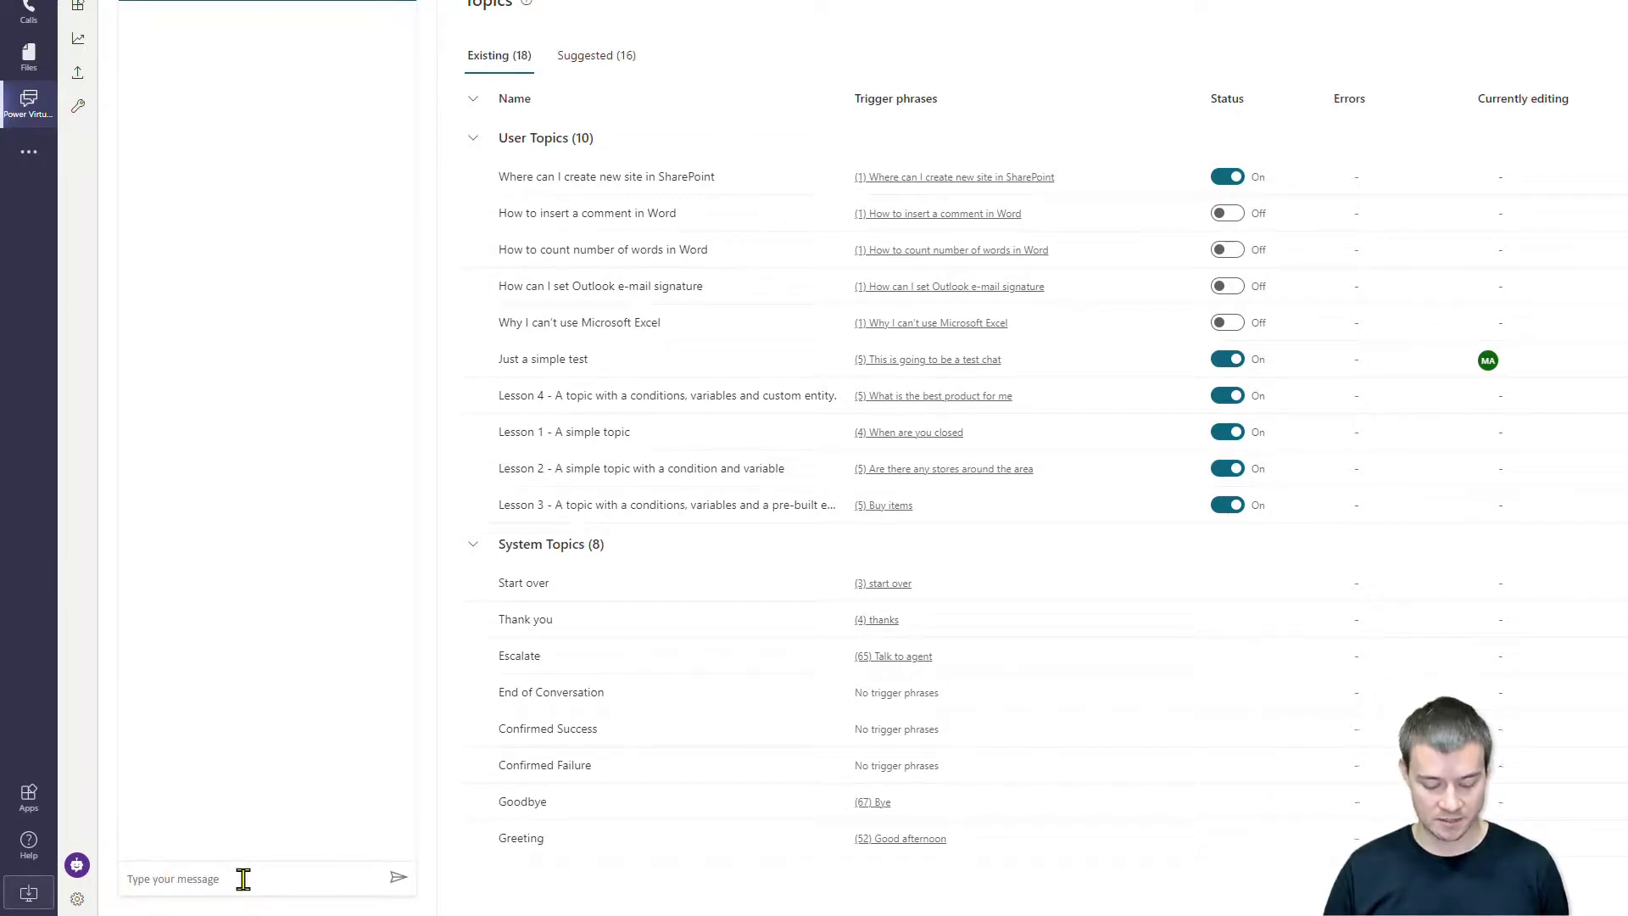
pyautogui.click(243, 879)
pyautogui.write('Where can I create site')
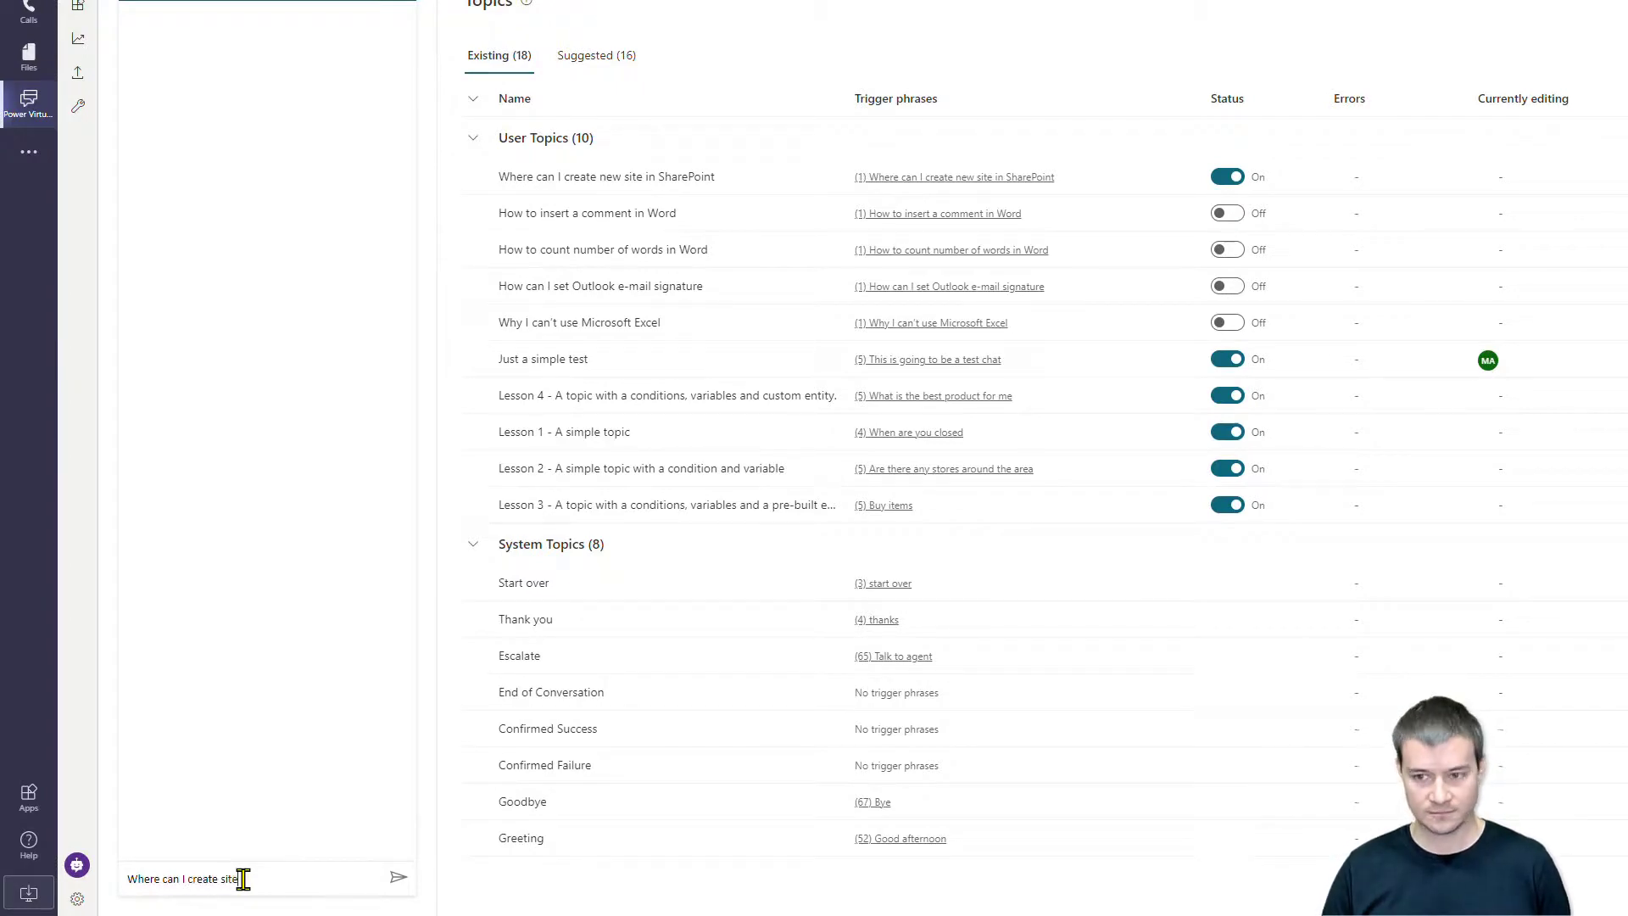
pyautogui.write('in SharePoint')
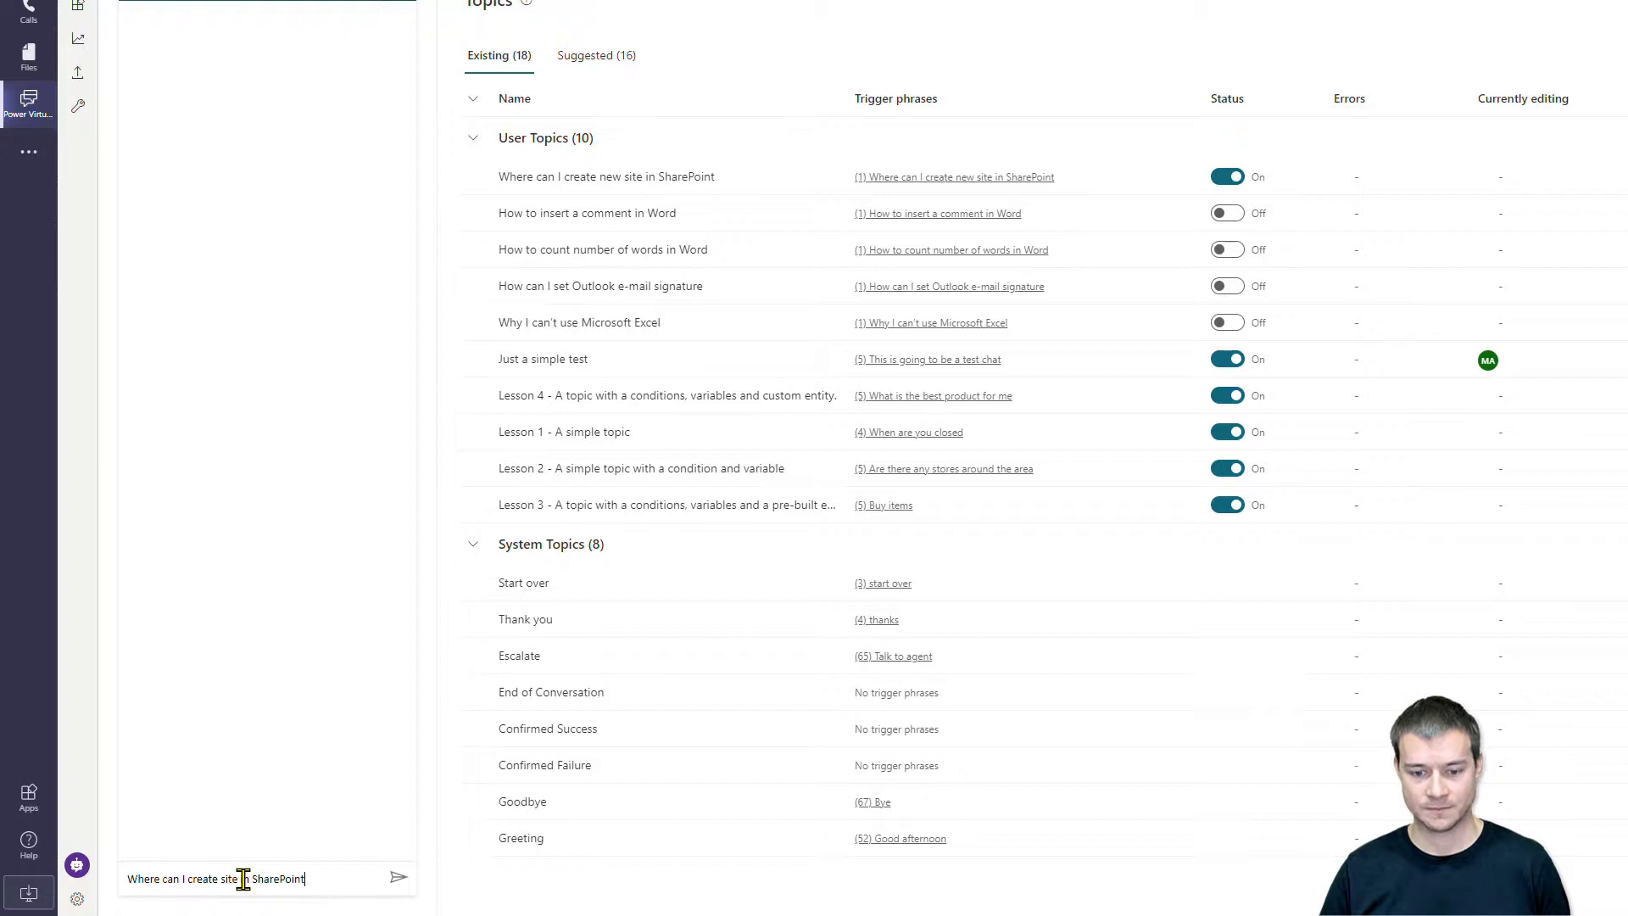
pyautogui.write('?')
pyautogui.press('Return')
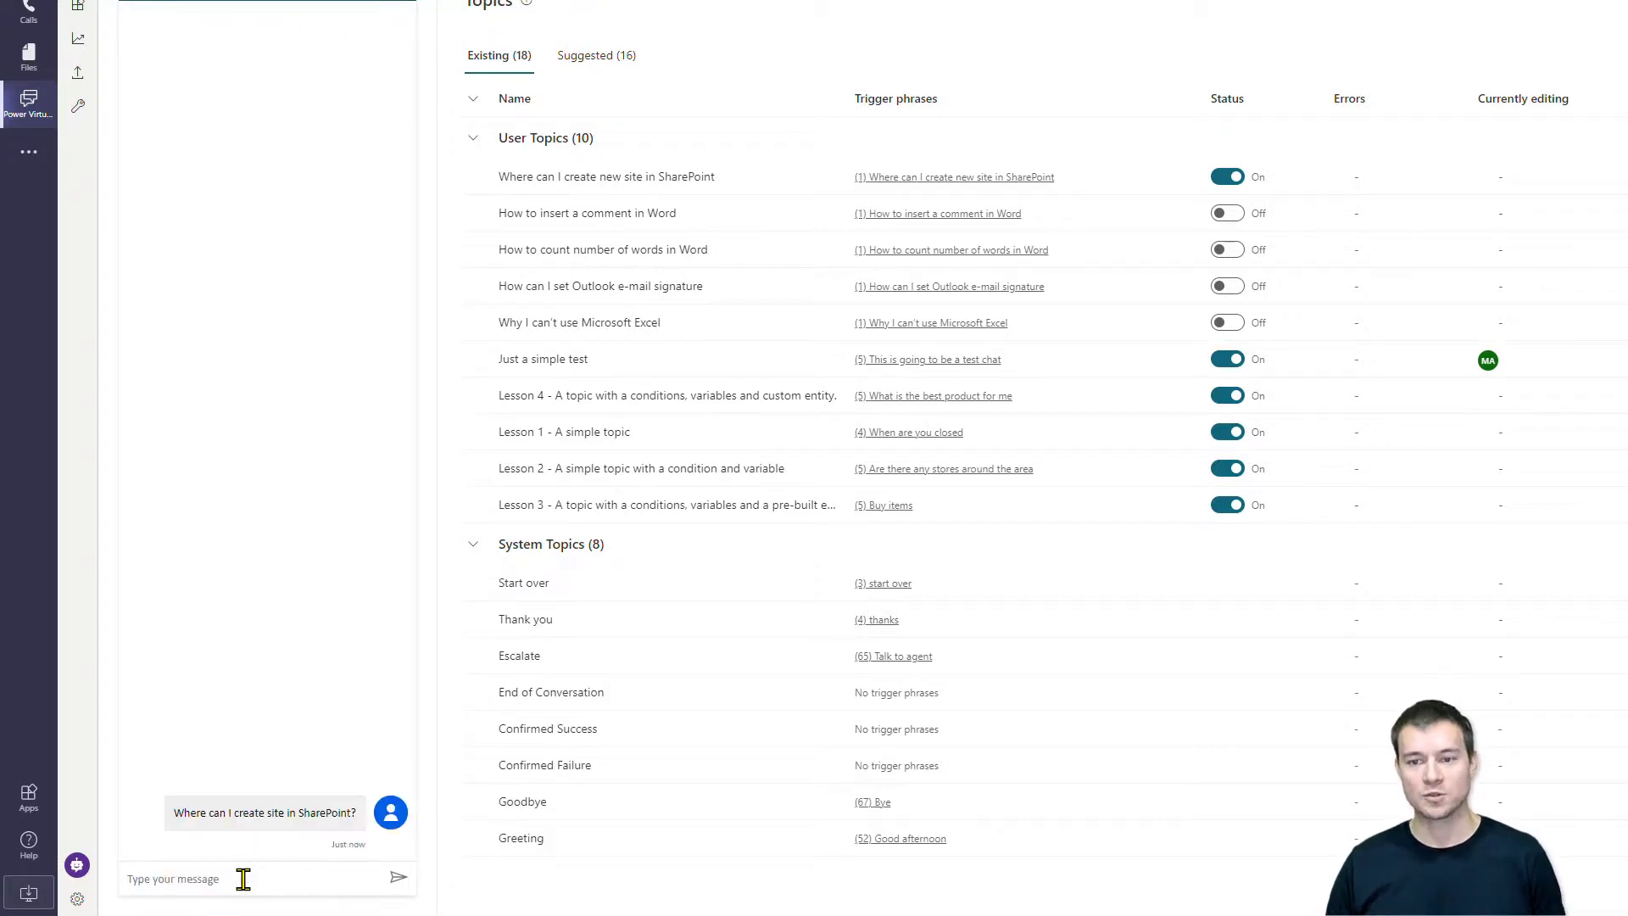